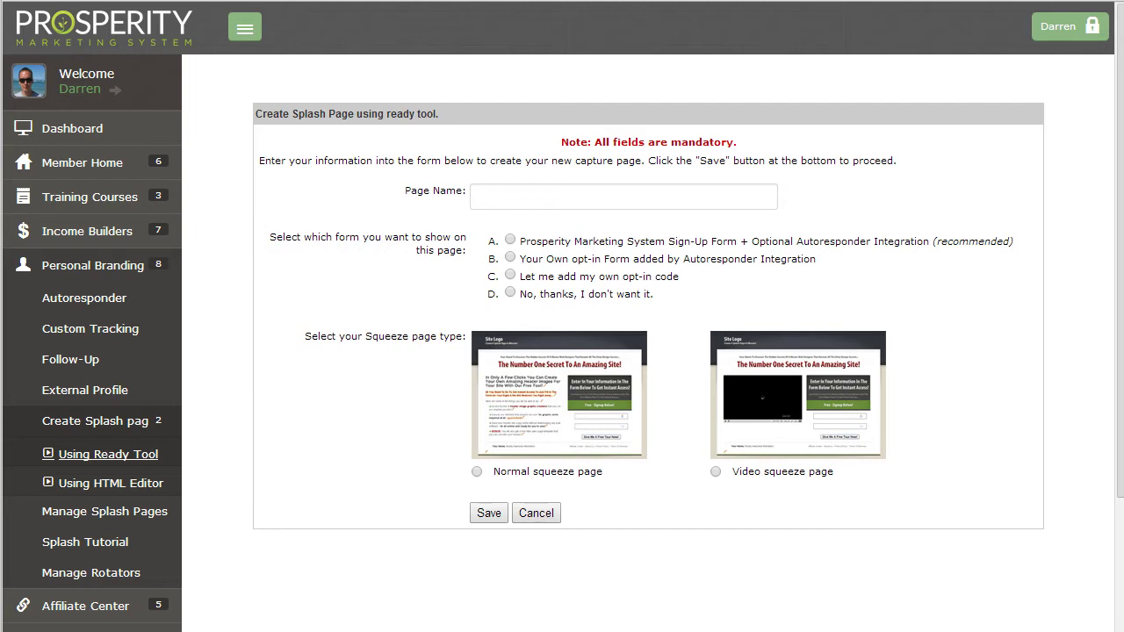
- Reopen the ready-tool splash page creator
click(96, 268)
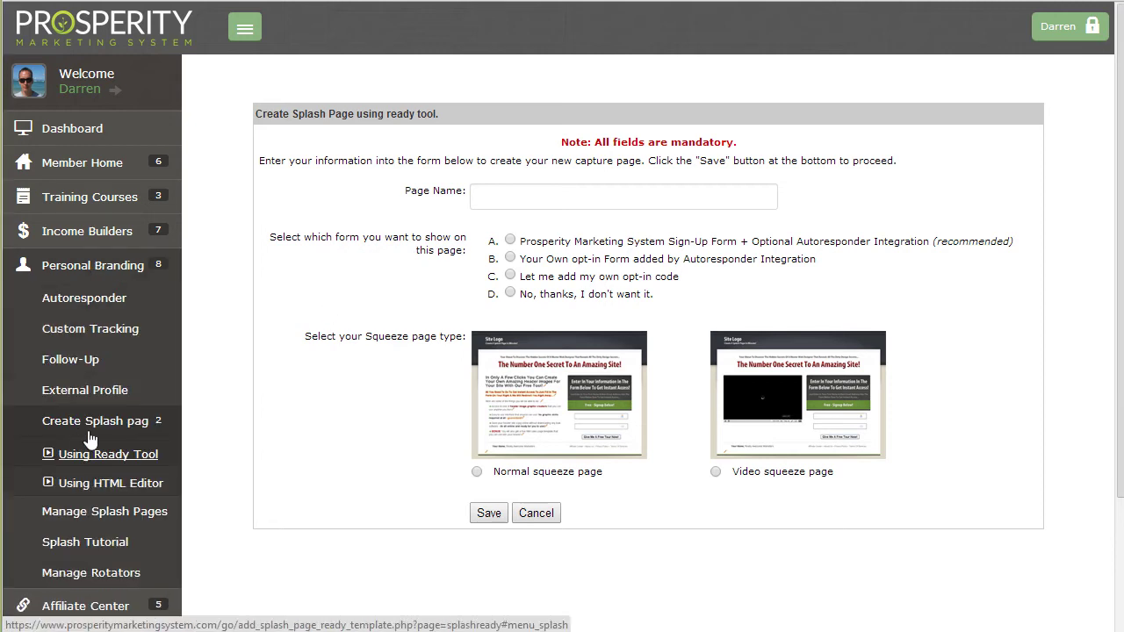
click(99, 427)
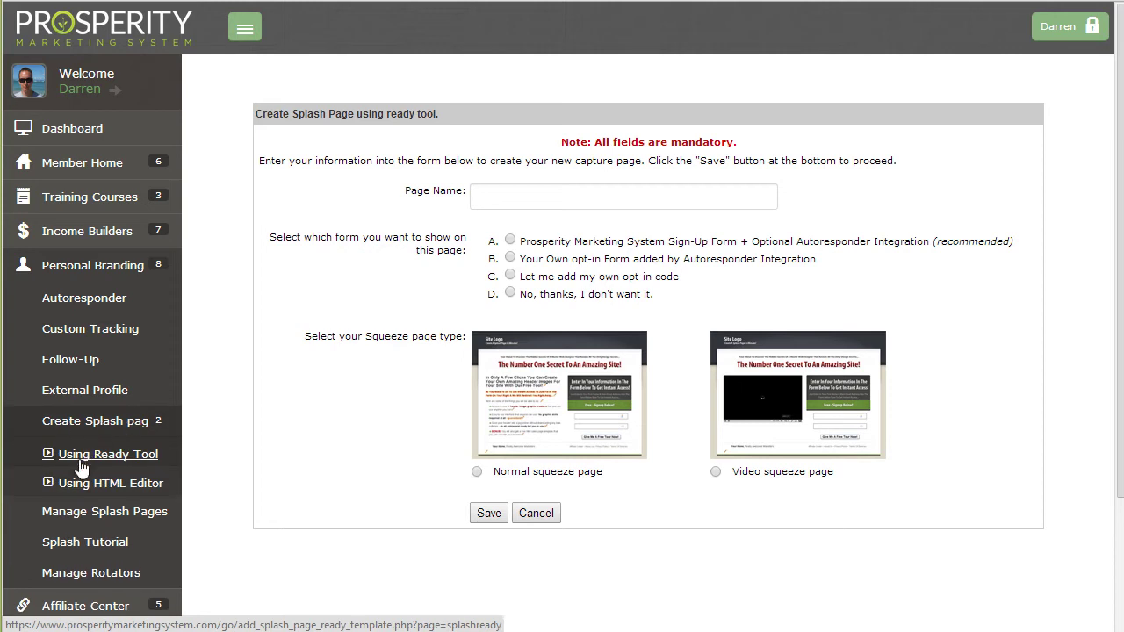
click(85, 463)
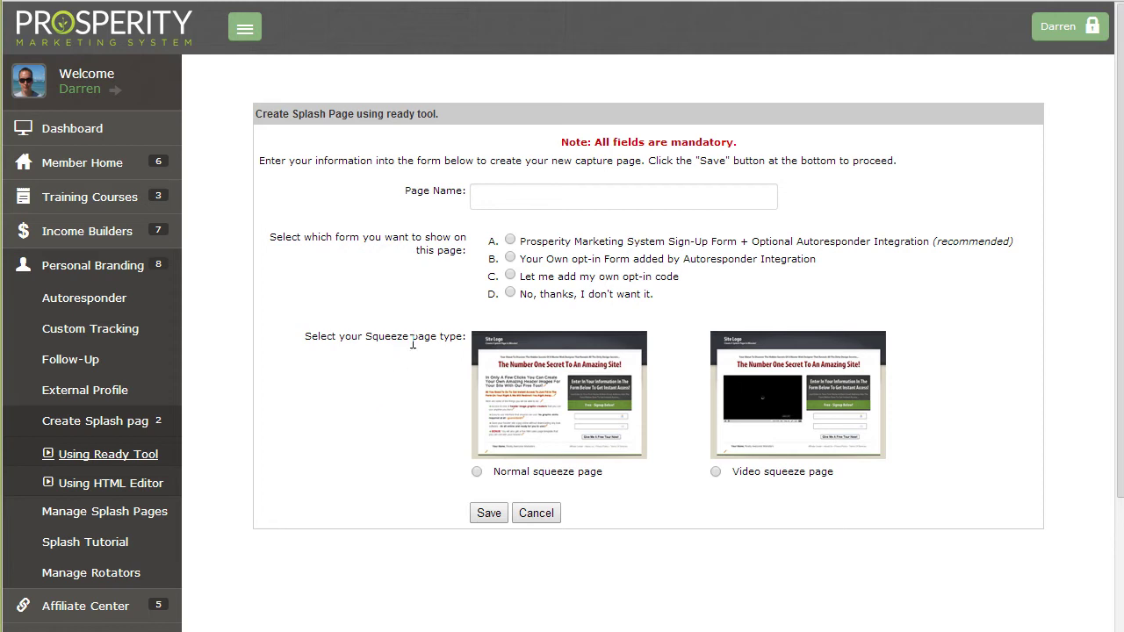
drag(474, 334, 868, 434)
- Enter 'Test Page' as the splash page name
click(549, 202)
text(Test Page)
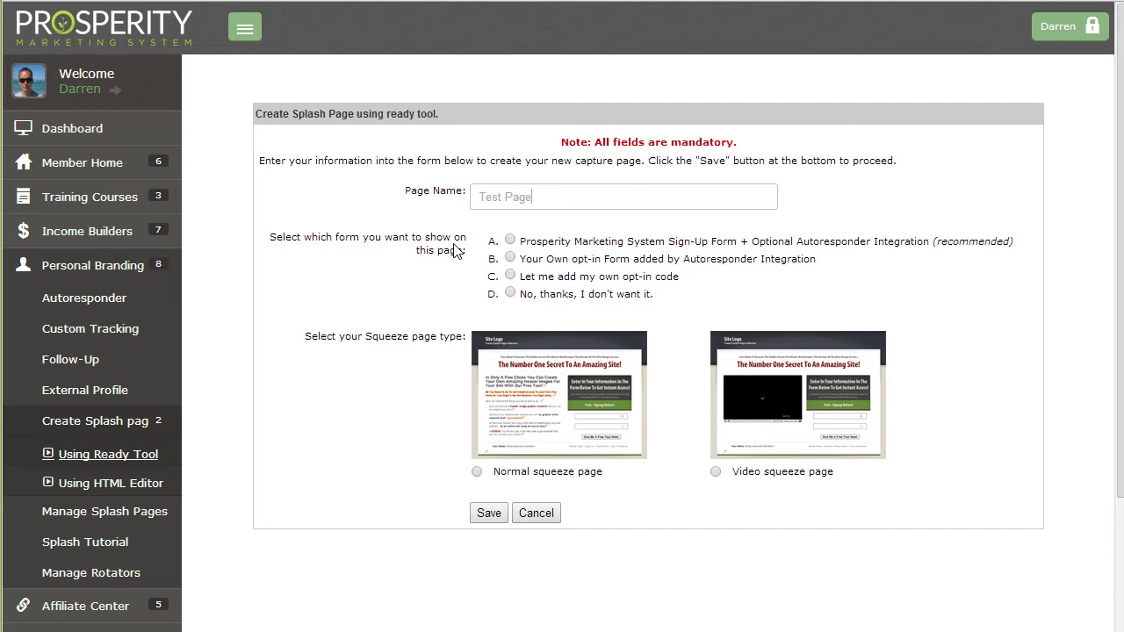
triple_click(413, 250)
click(413, 251)
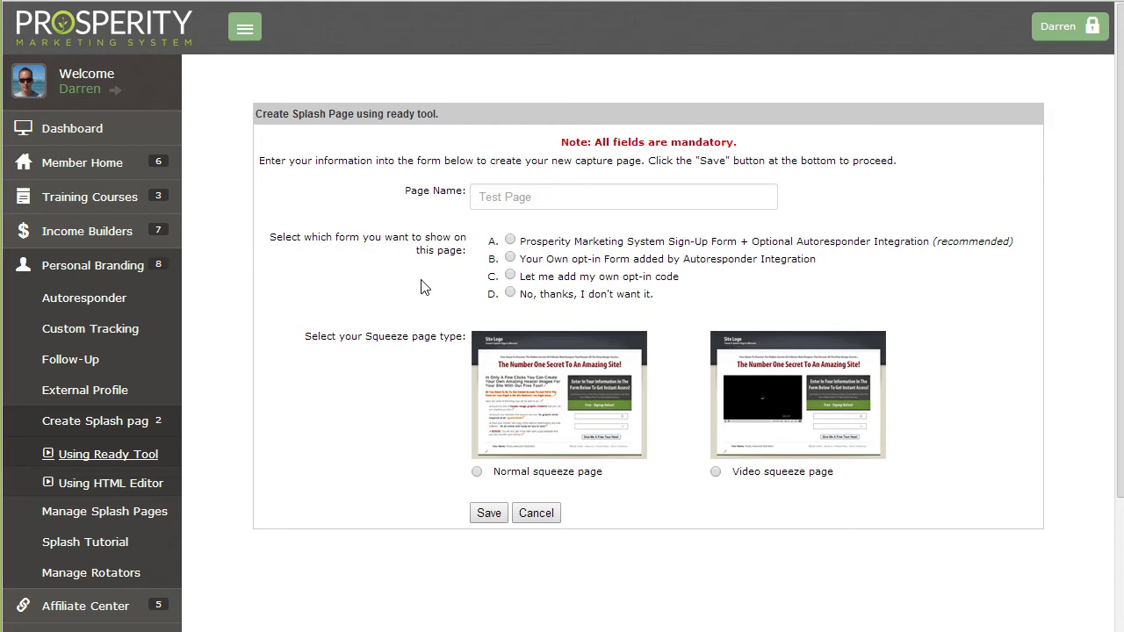
- Select opt-in option A and review its optional autoresponder wording
click(511, 241)
drag(751, 240, 919, 246)
click(926, 262)
click(510, 258)
drag(519, 242, 738, 235)
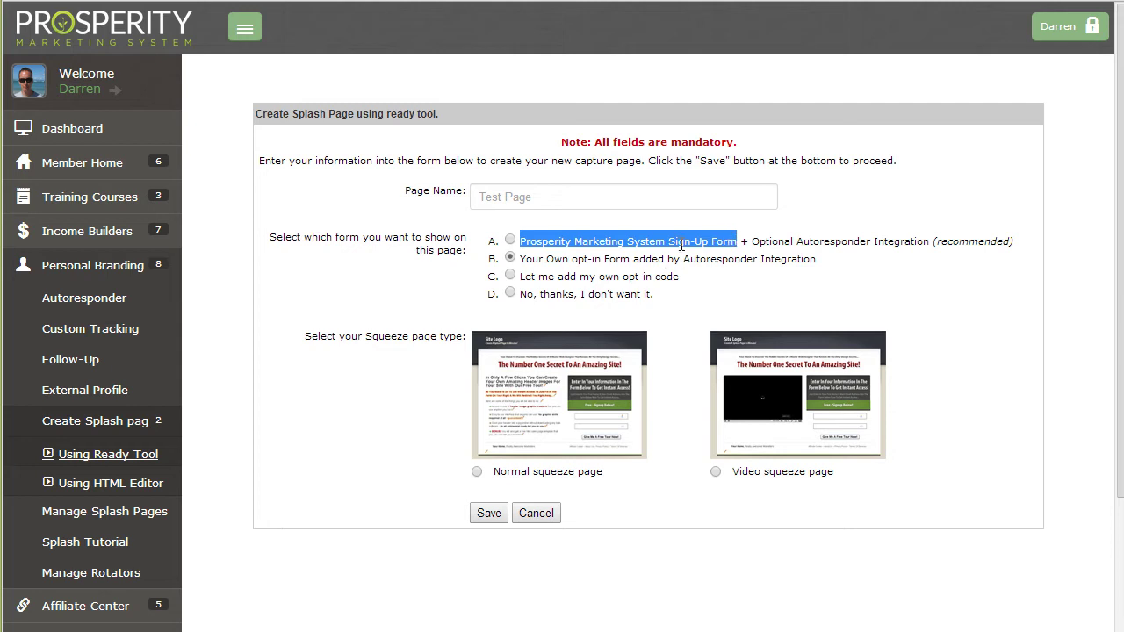
click(628, 262)
drag(532, 259, 818, 255)
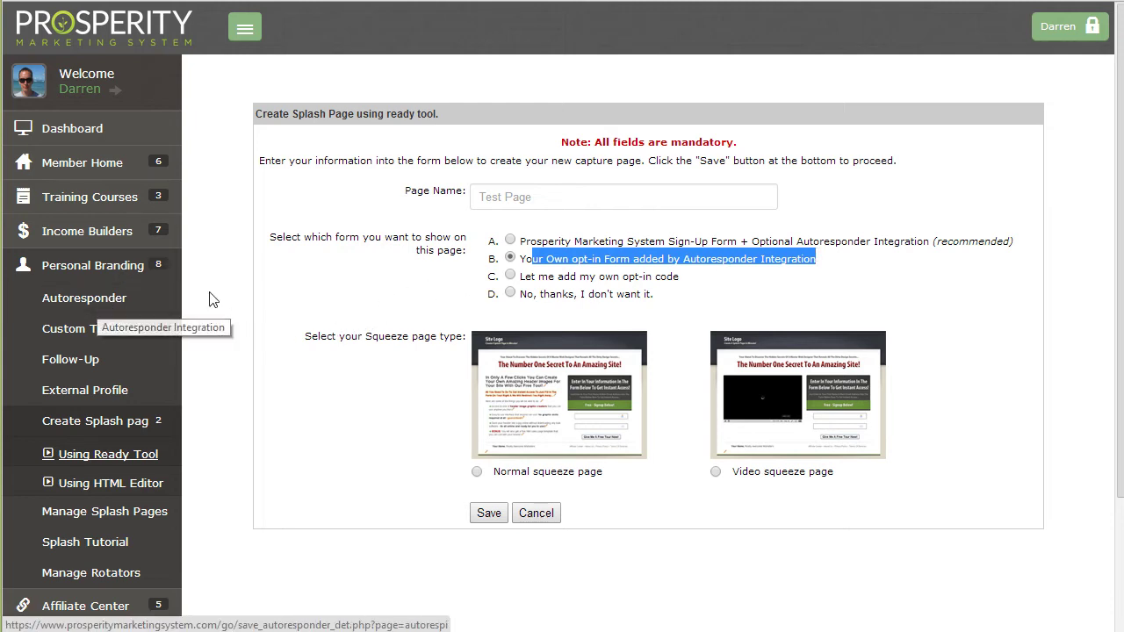
click(321, 315)
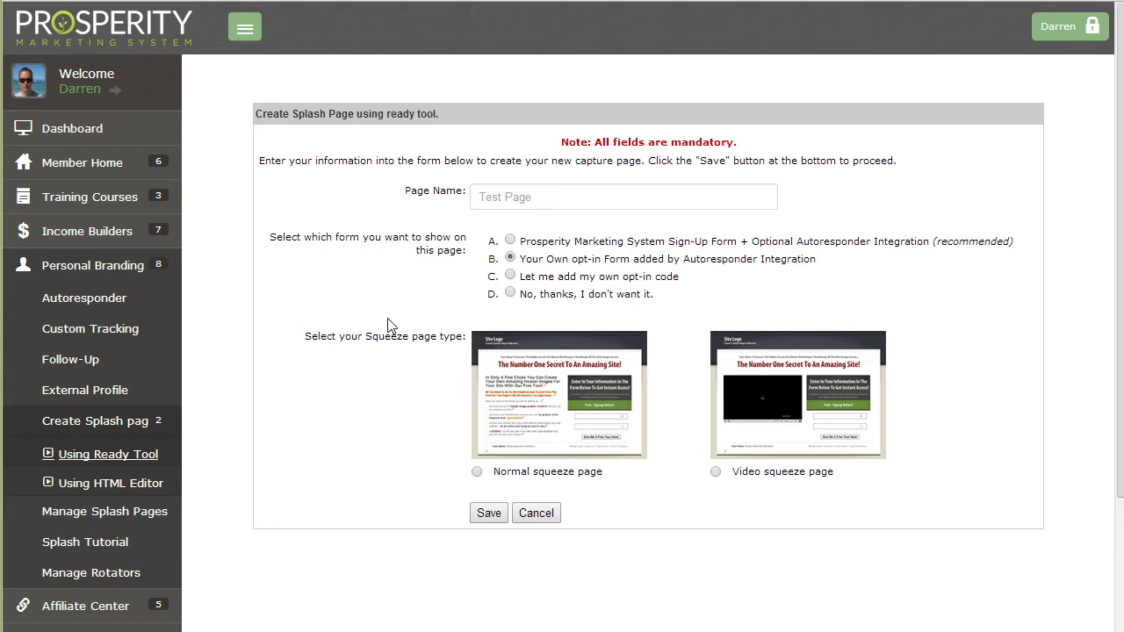
- Select option C, 'Let me add my own opt-in code', leaving the code box empty
click(510, 276)
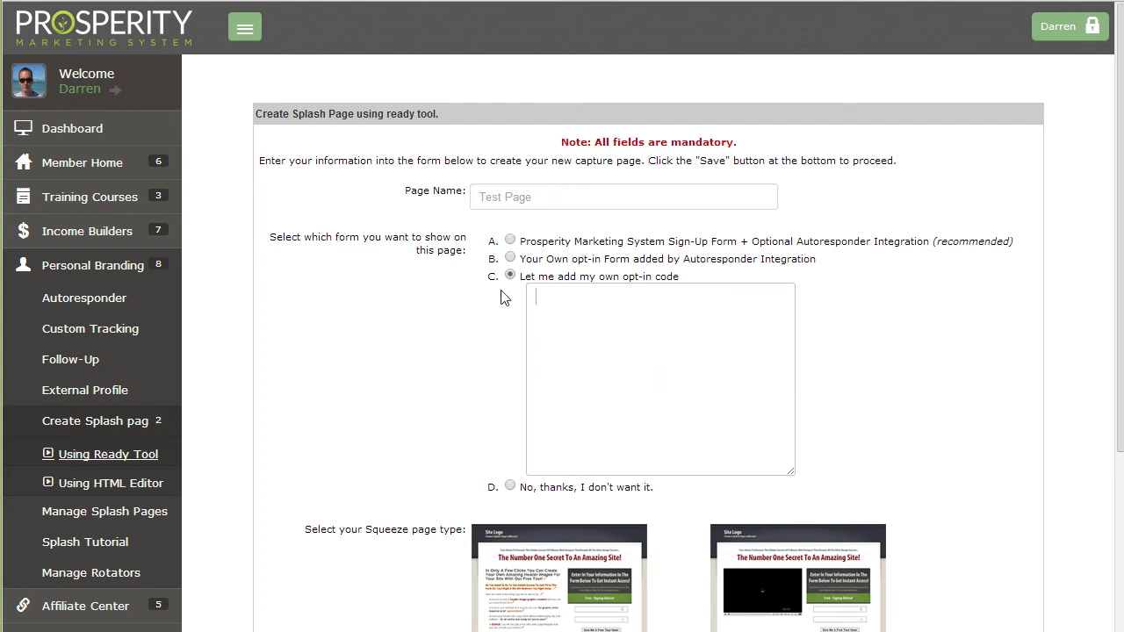
drag(536, 241, 751, 243)
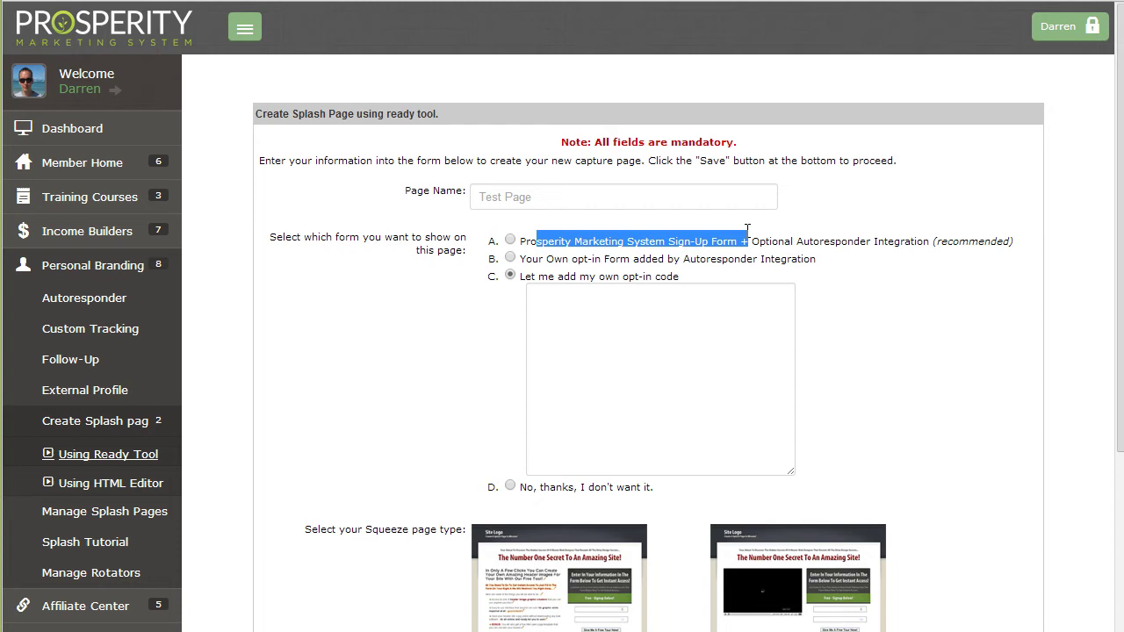
click(732, 240)
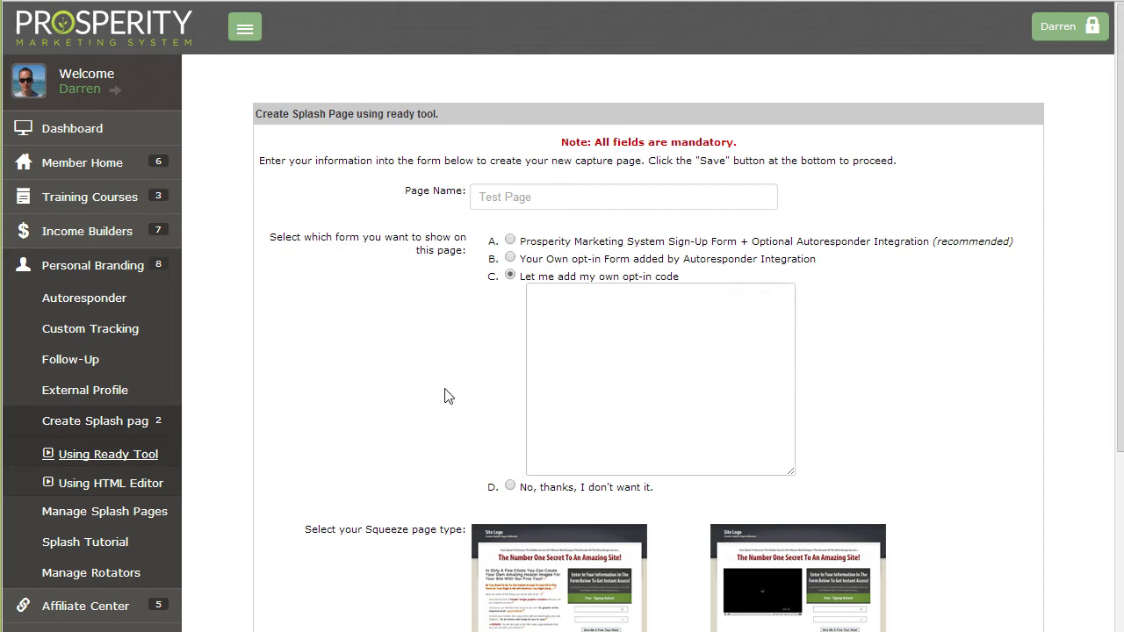
- Try option D, showing no opt-in form, and review its wording
click(510, 487)
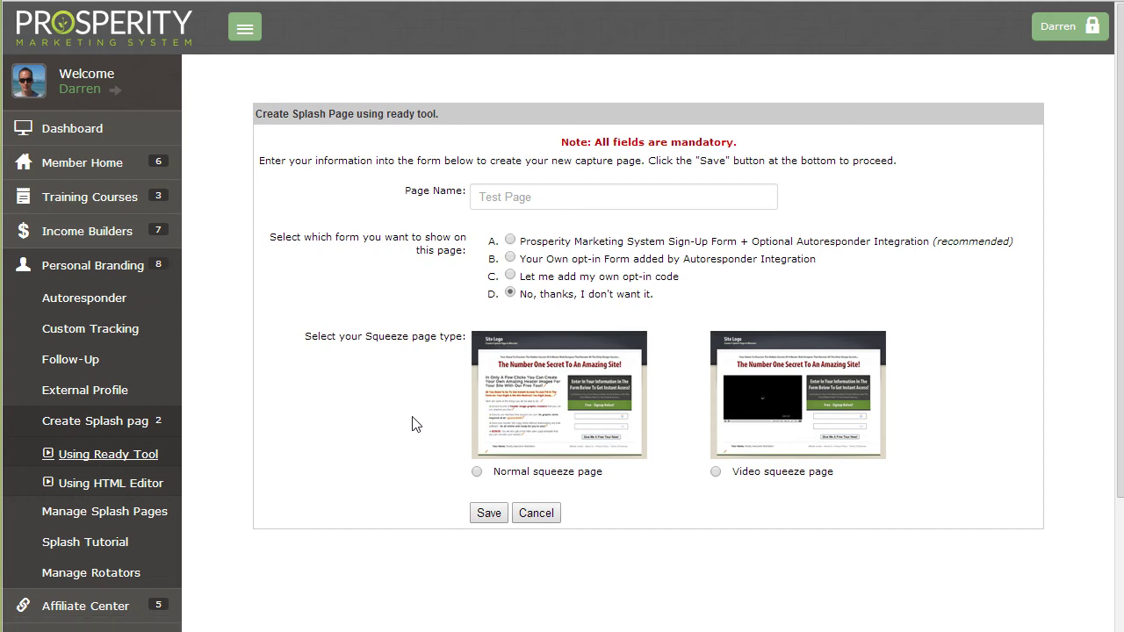
drag(672, 296, 548, 295)
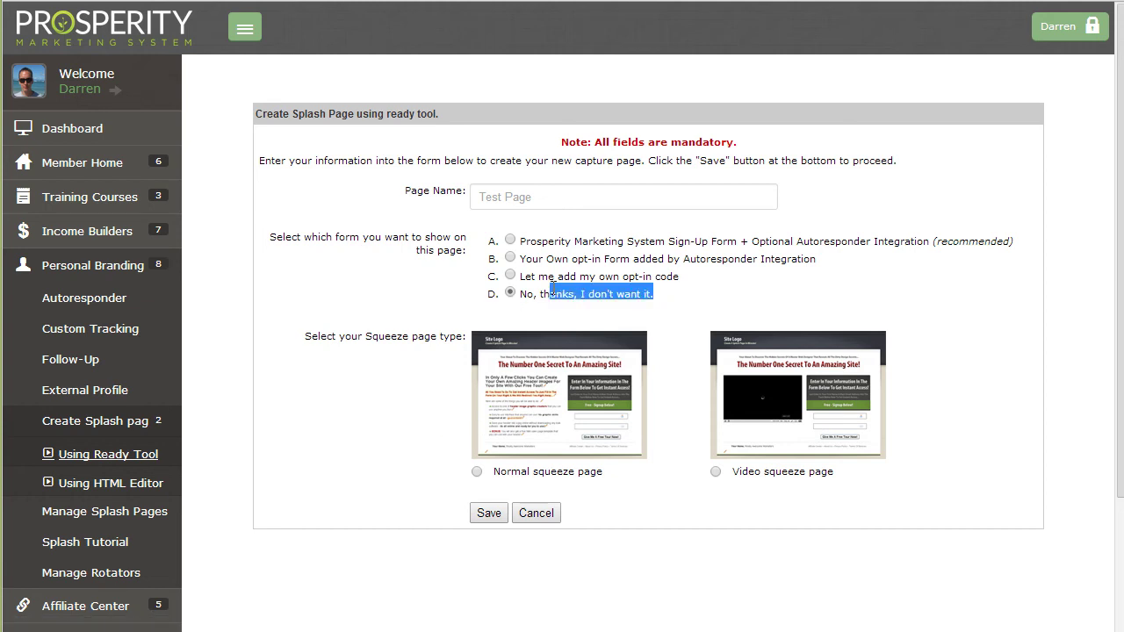
click(478, 300)
- Switch back to option A, choose the normal squeeze page layout, and save
click(511, 241)
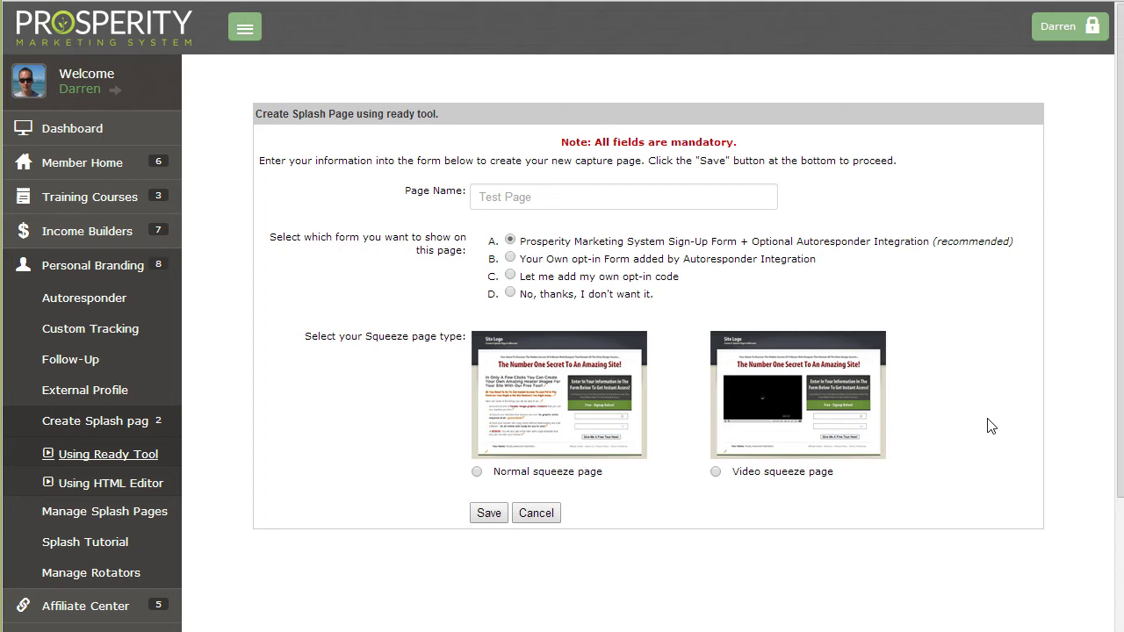
click(477, 473)
click(489, 518)
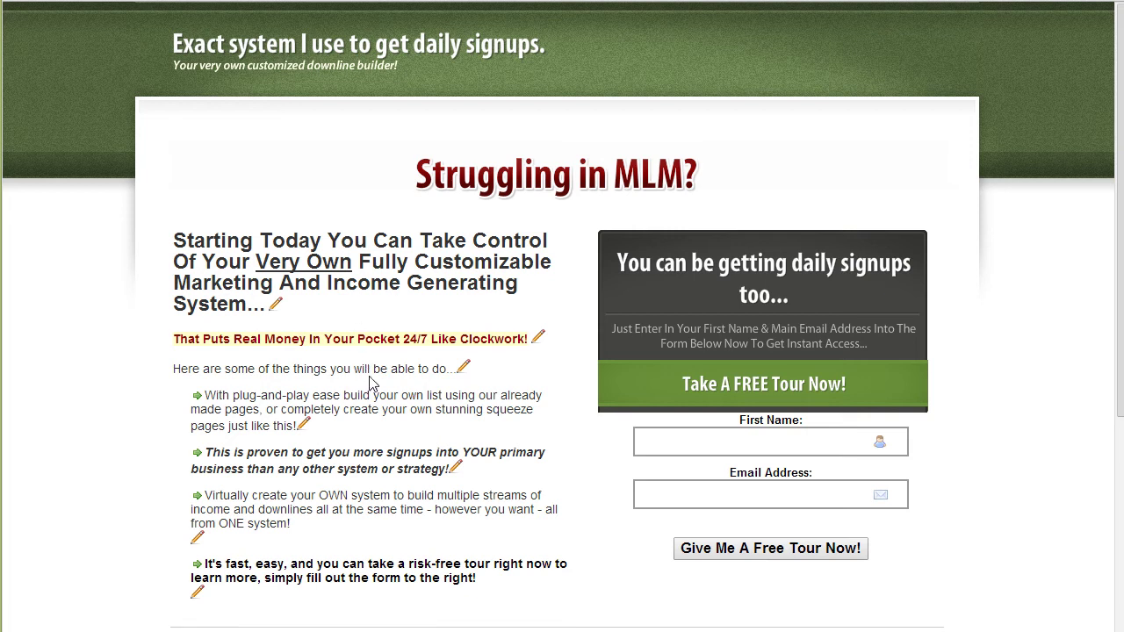
- Scroll down to the Website/Template/Opt Form/CSS settings bar and back up
scroll(432, 465, down, 2)
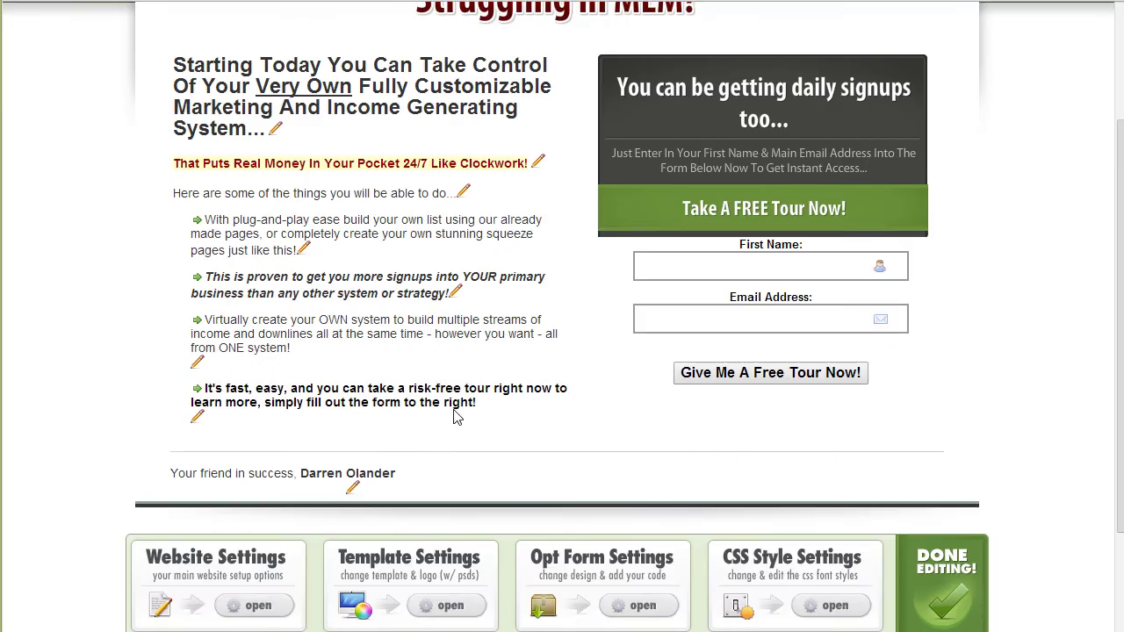
scroll(455, 411, up, 2)
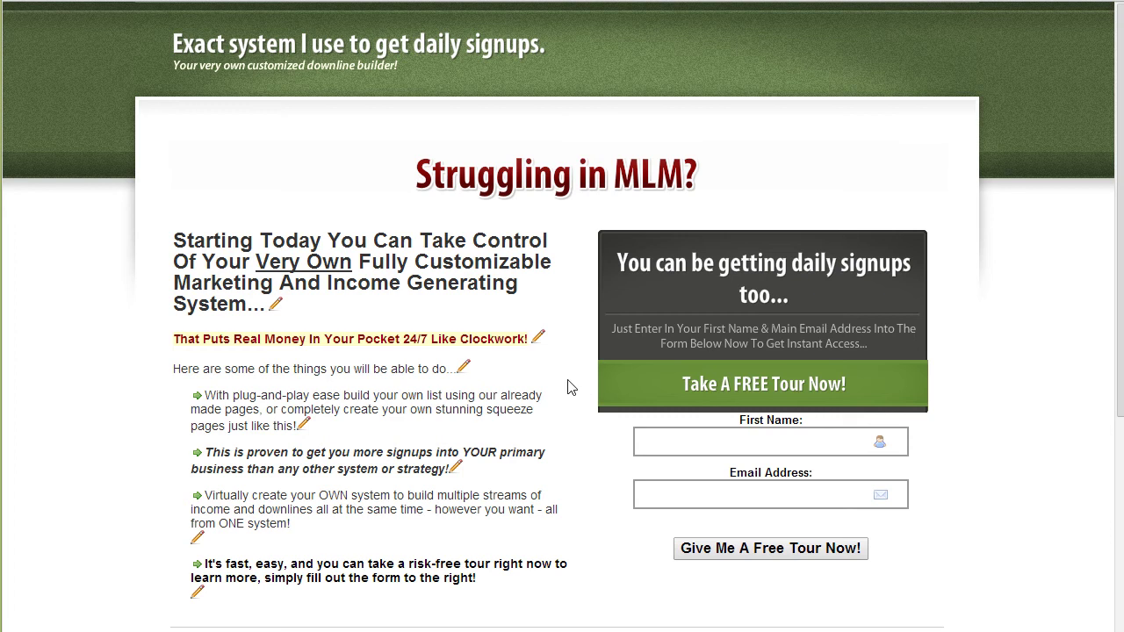
scroll(404, 363, down, 3)
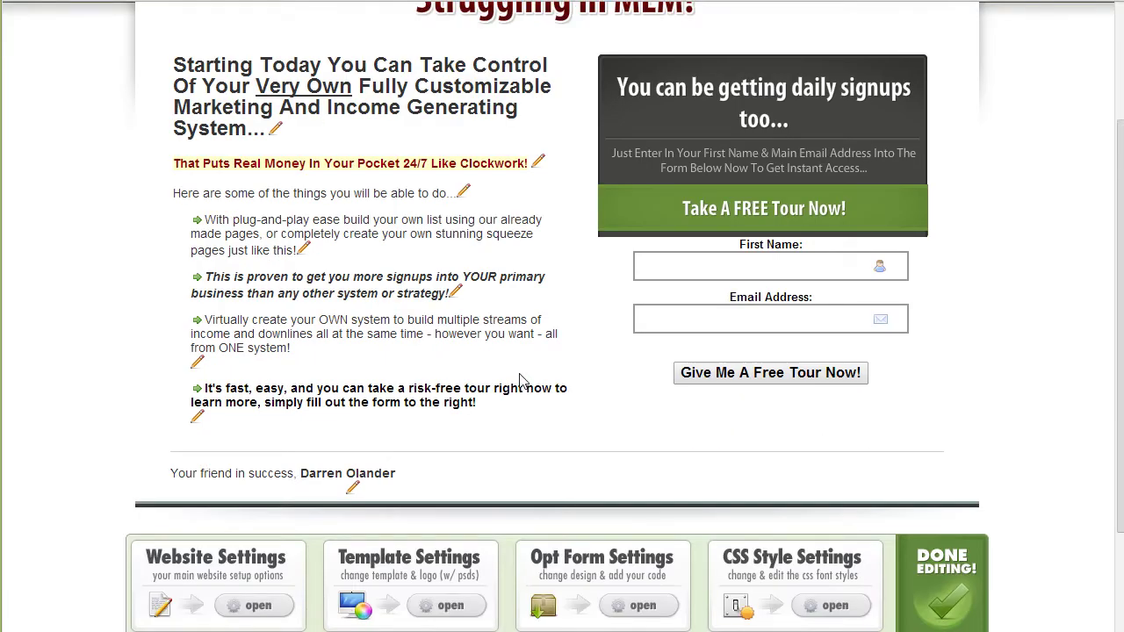
scroll(383, 313, up, 3)
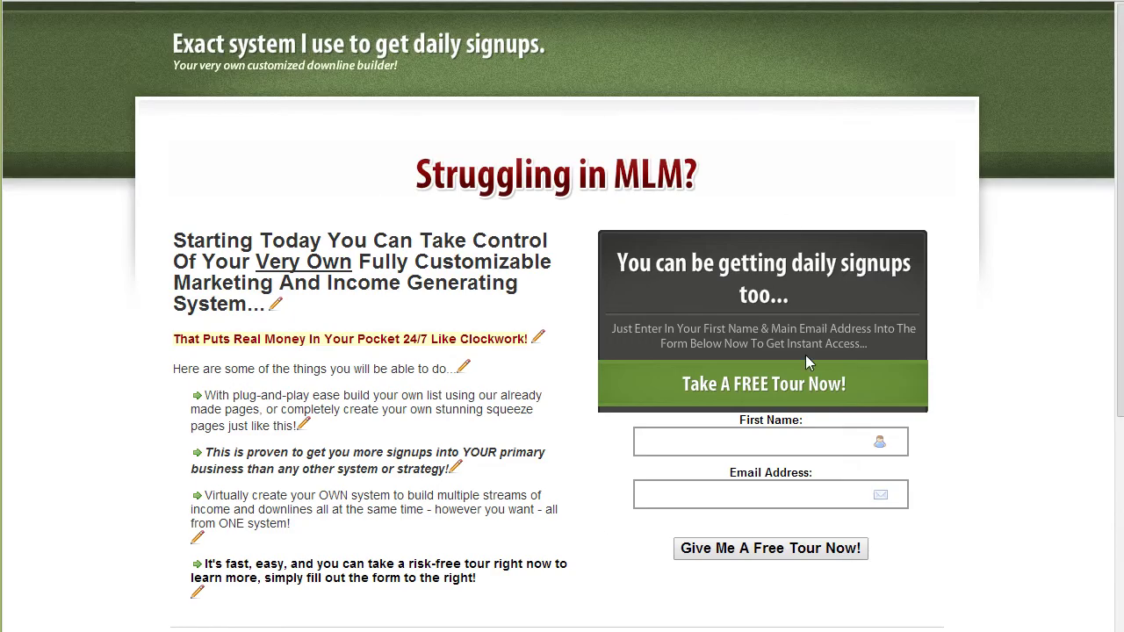
scroll(546, 428, down, 3)
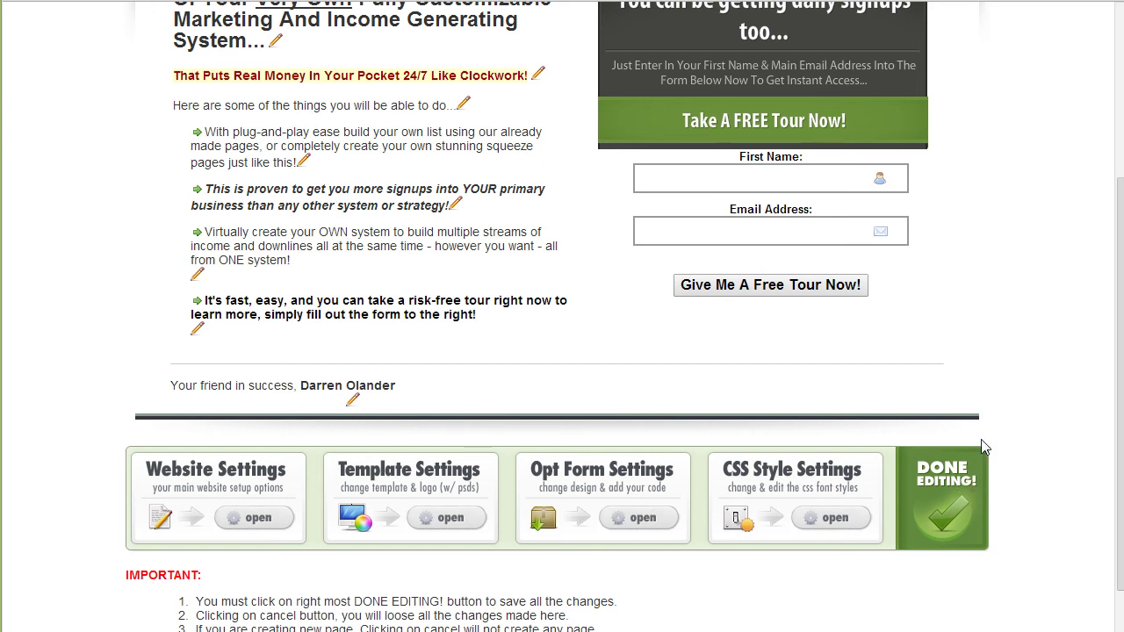
scroll(801, 276, up, 2)
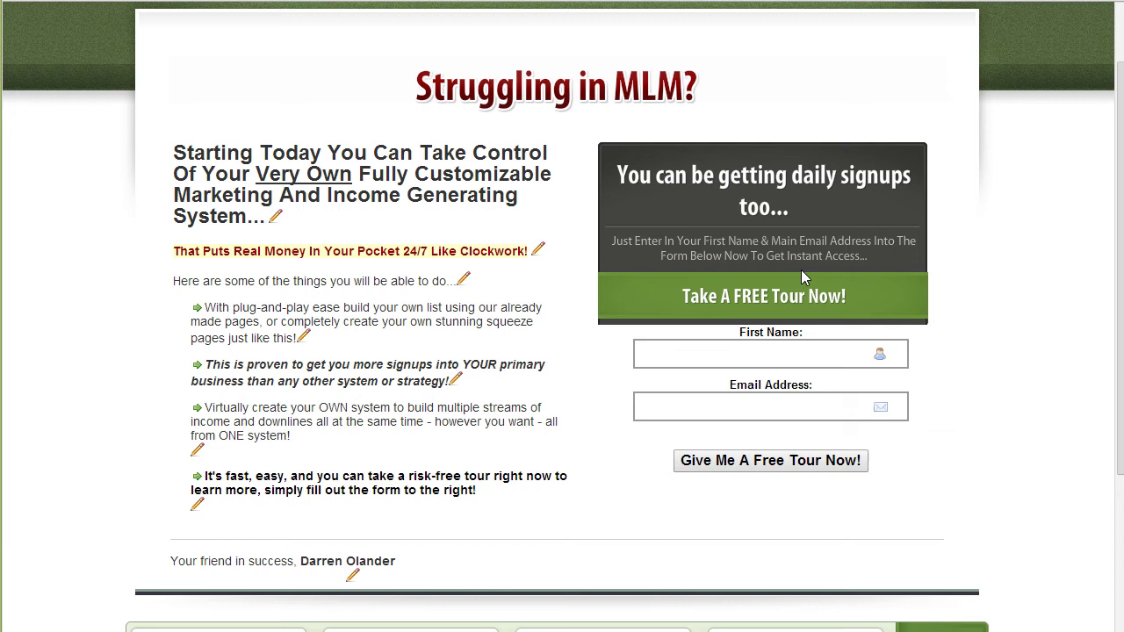
click(353, 576)
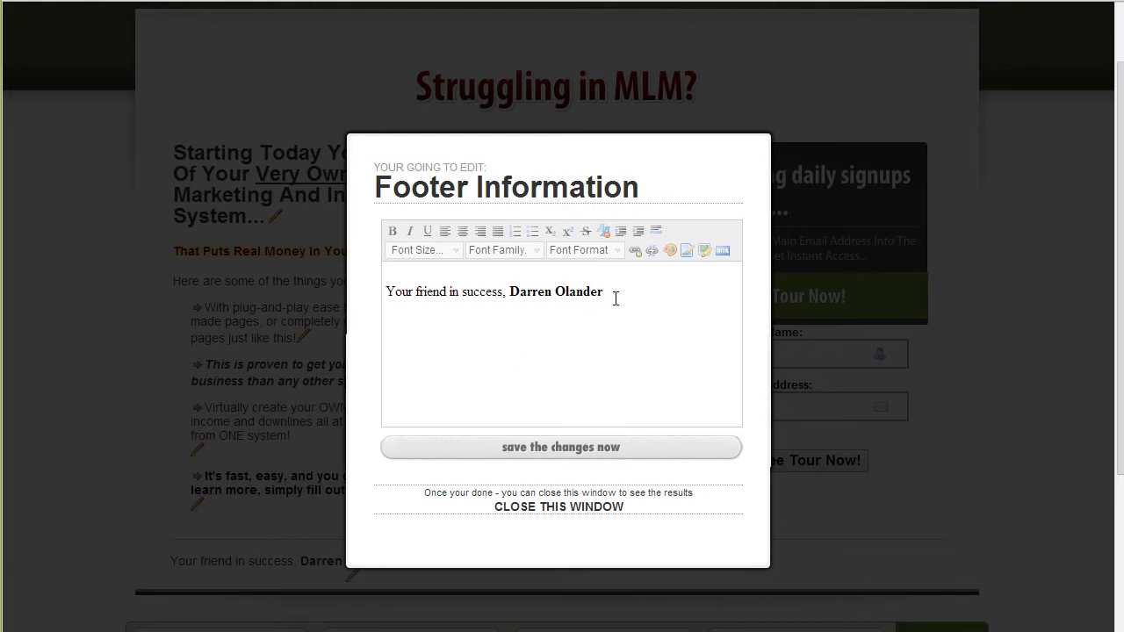
drag(615, 294, 503, 292)
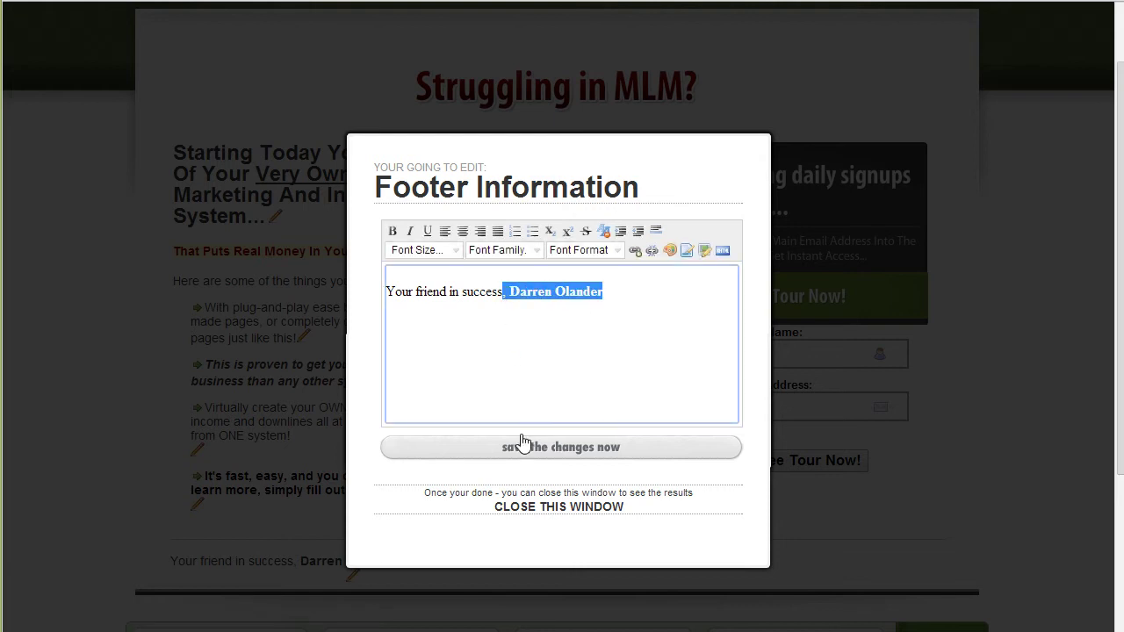
click(572, 509)
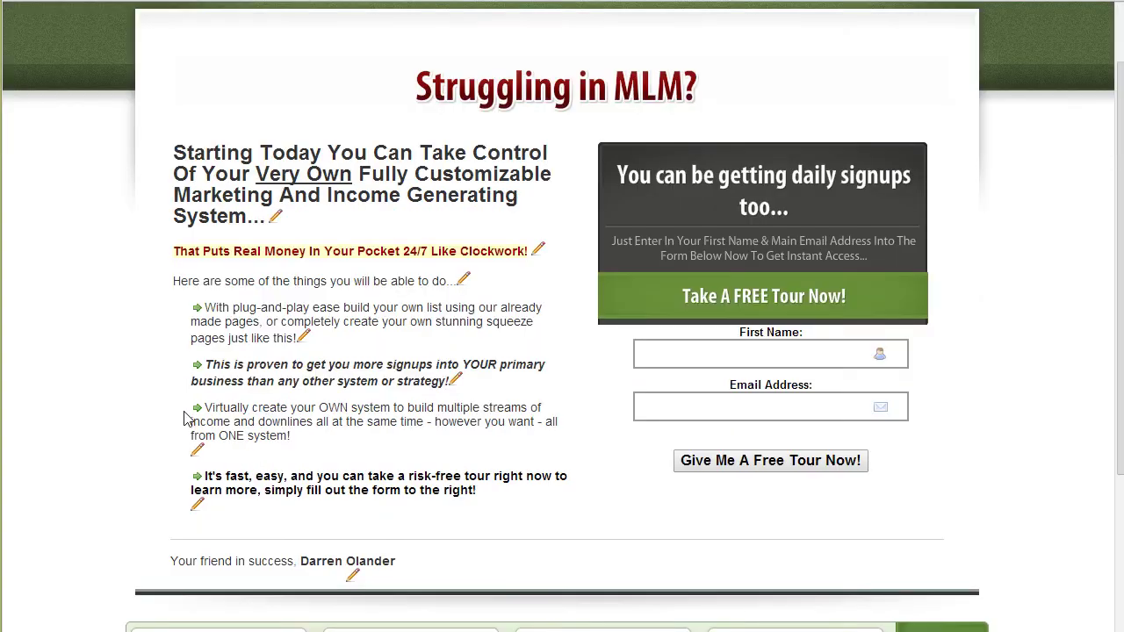
scroll(190, 414, up, 1)
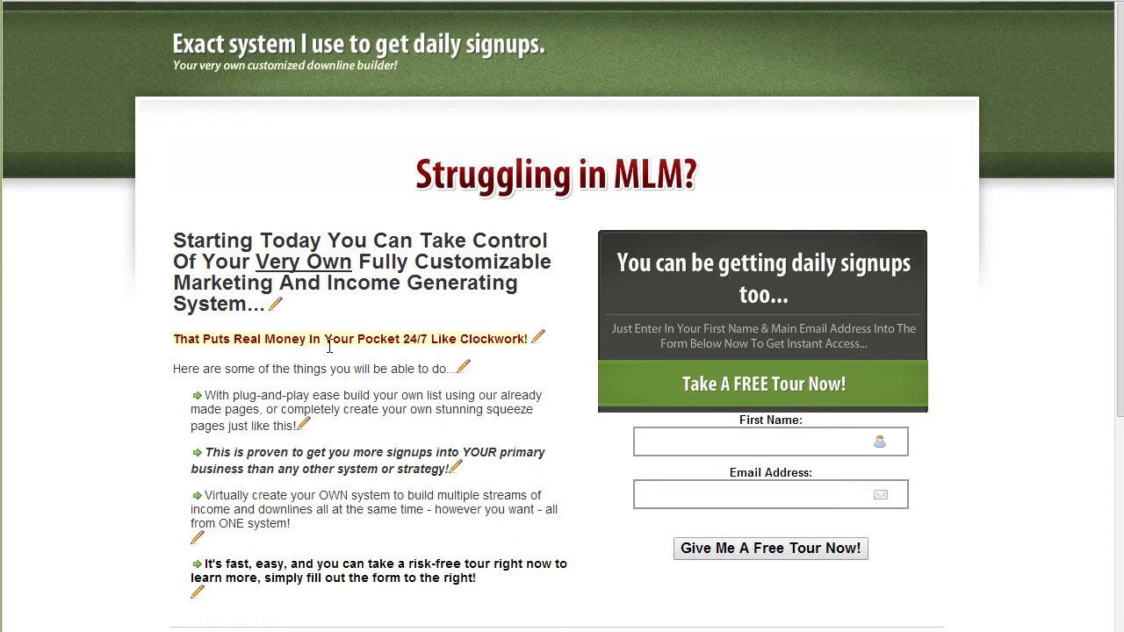
scroll(298, 350, down, 2)
scroll(202, 333, down, 1)
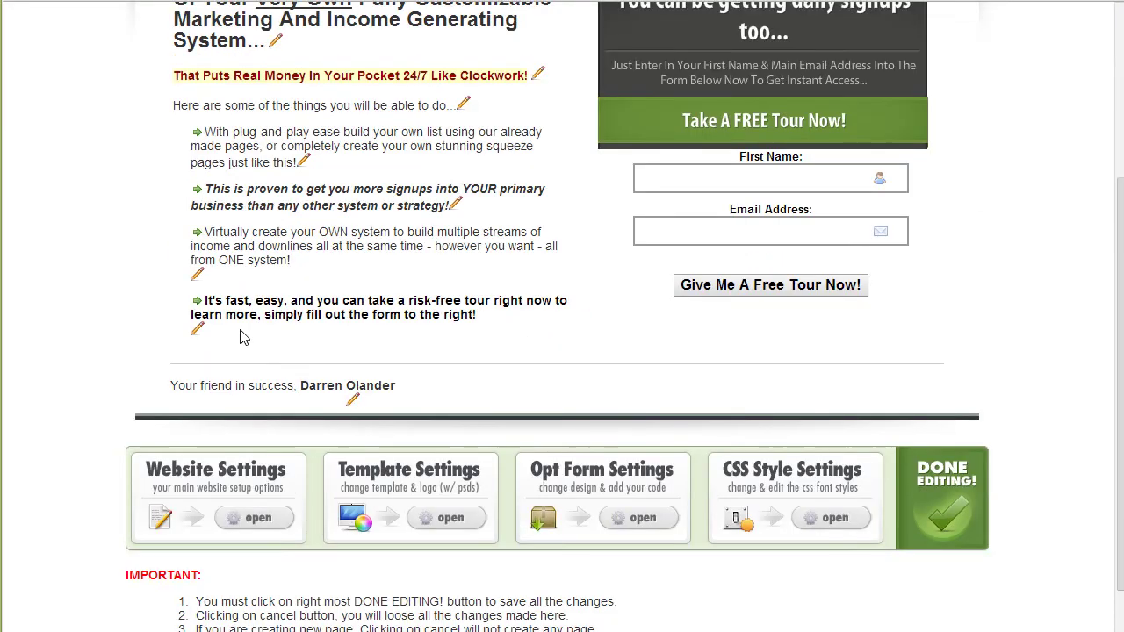
- Check the 'Test Page' title tag in Website Settings and close without changes
click(247, 521)
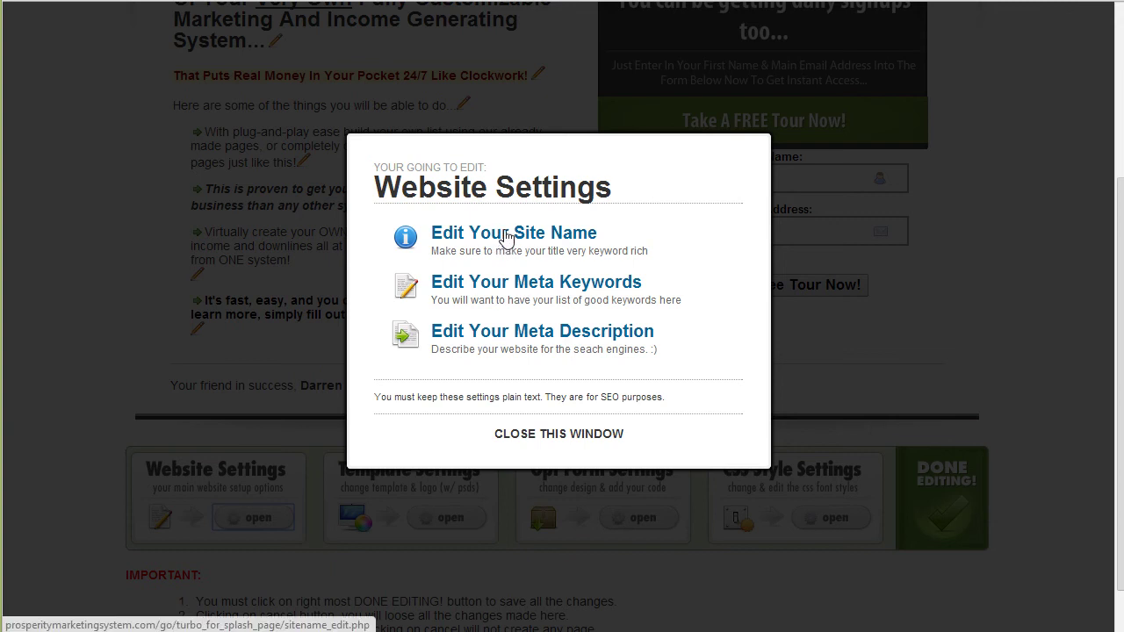
click(507, 238)
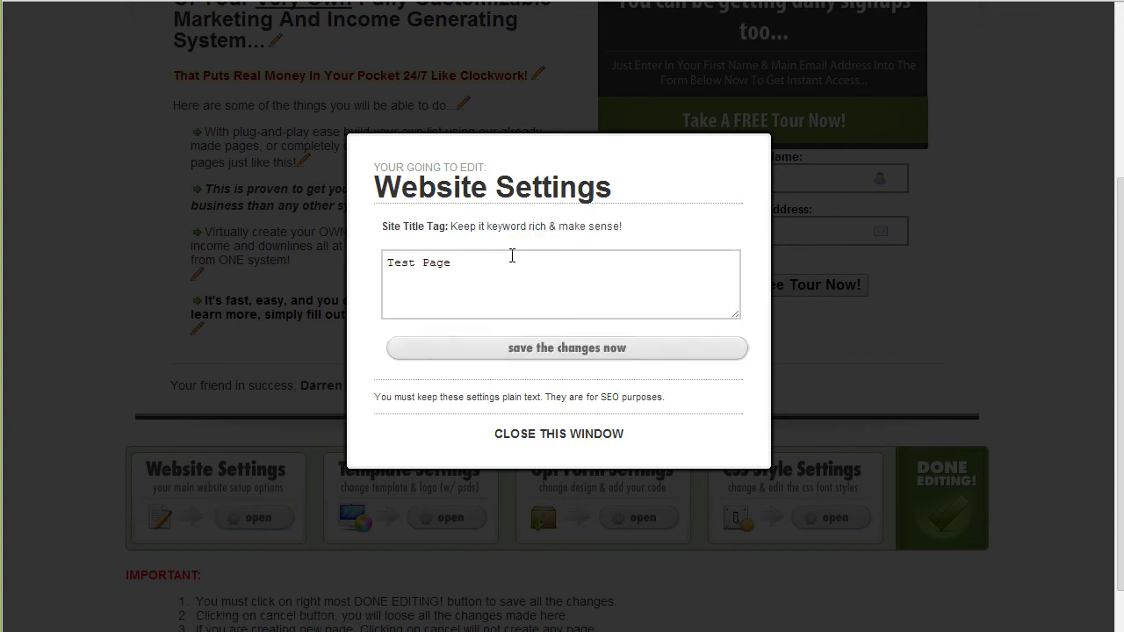
drag(512, 255, 333, 254)
click(466, 273)
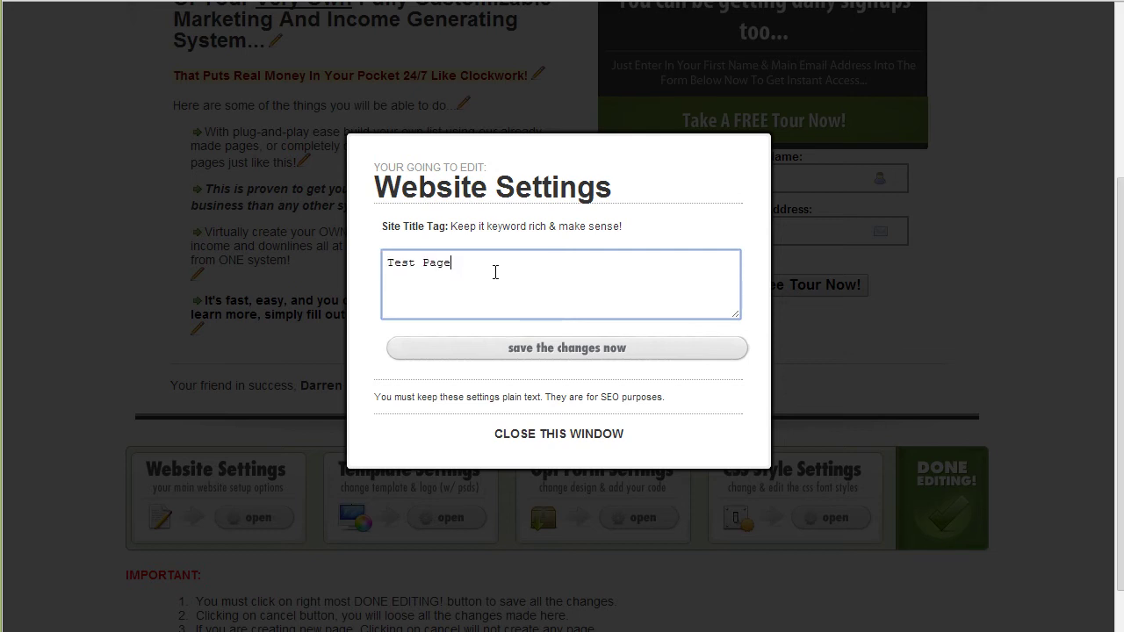
drag(494, 271, 356, 269)
click(432, 271)
click(540, 436)
- Reopen the website settings and close them again
scroll(334, 492, down, 1)
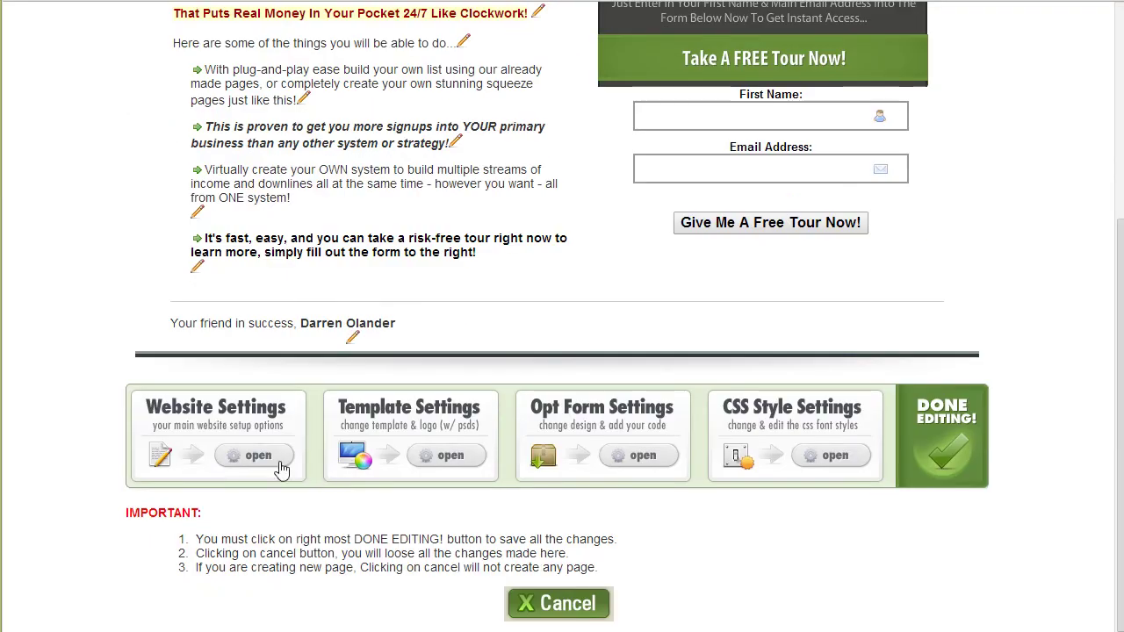
click(258, 456)
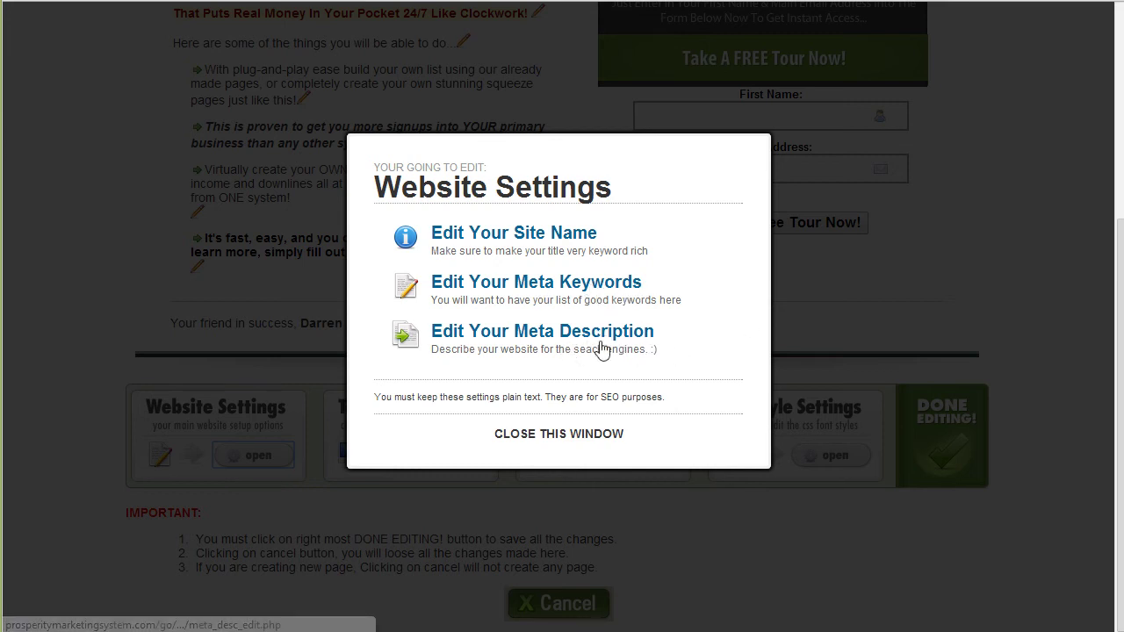
click(542, 435)
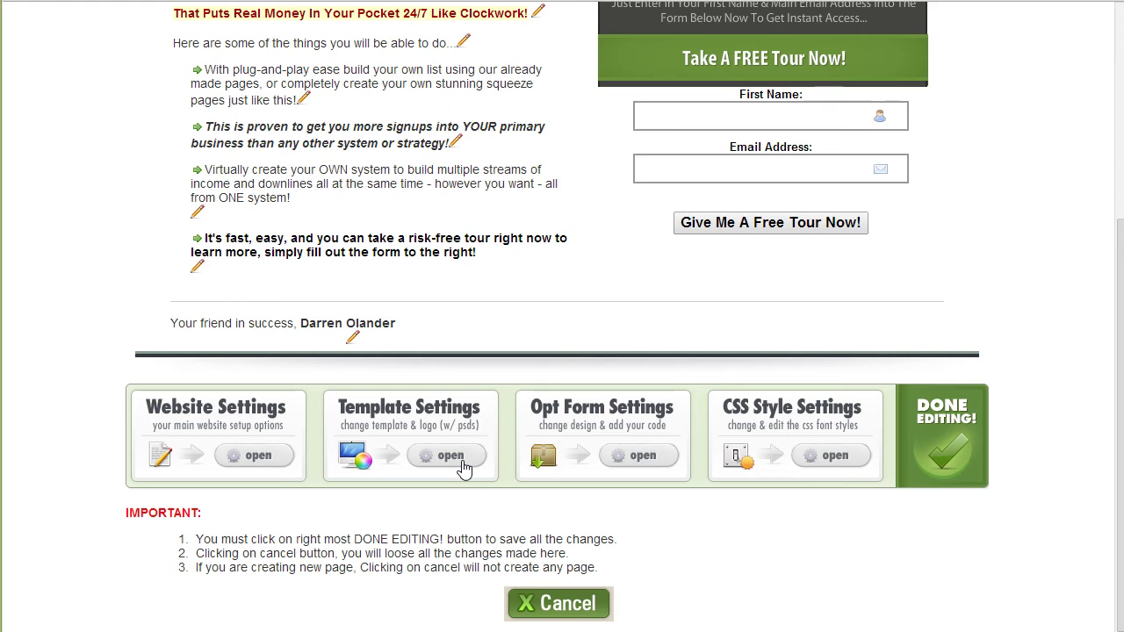
- Switch the template design to colour swatch 6 (red) and save it
click(463, 470)
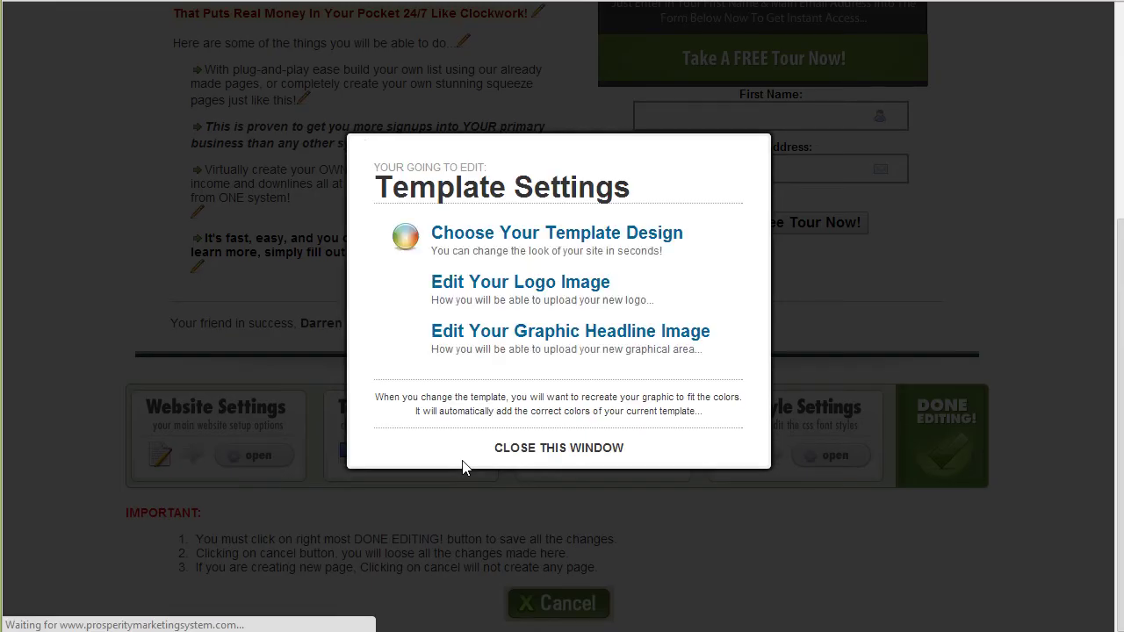
click(559, 235)
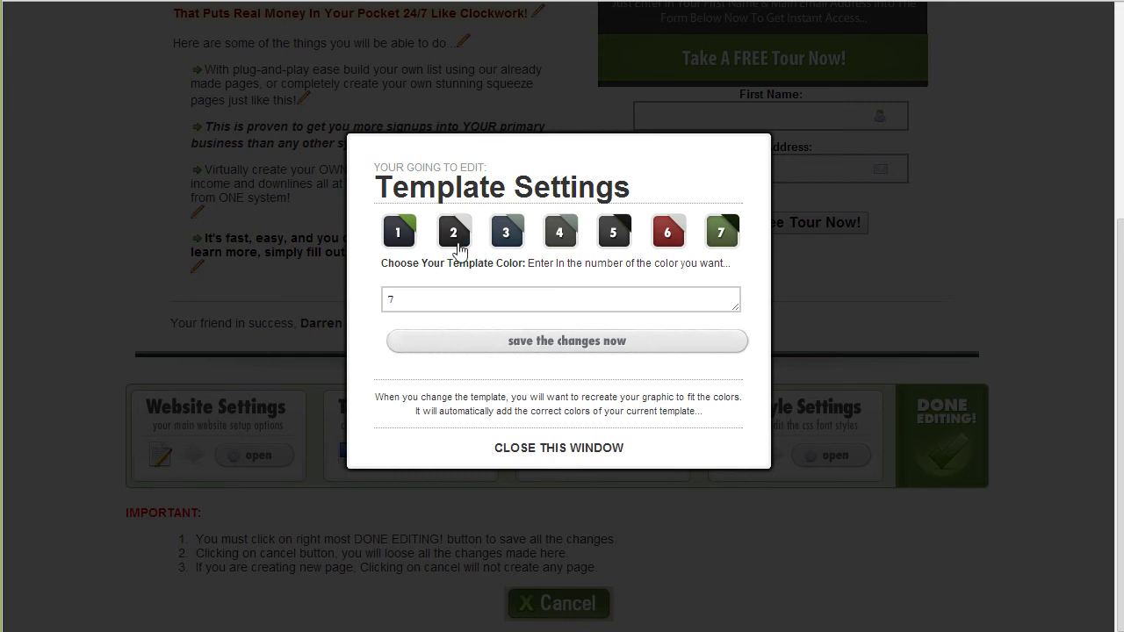
click(671, 236)
click(475, 344)
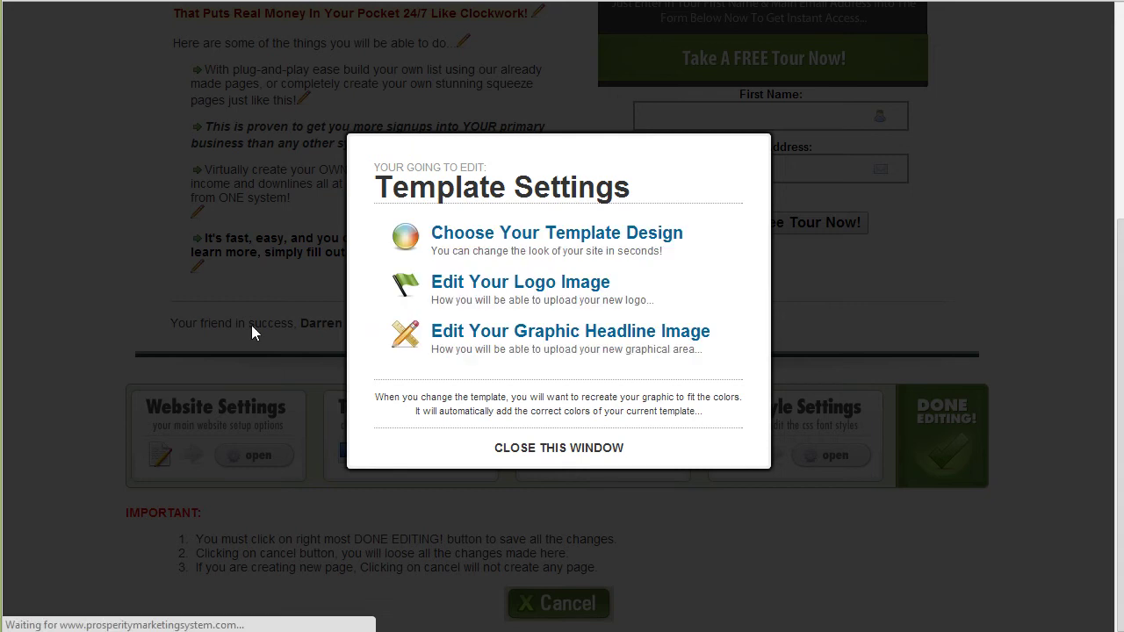
click(516, 448)
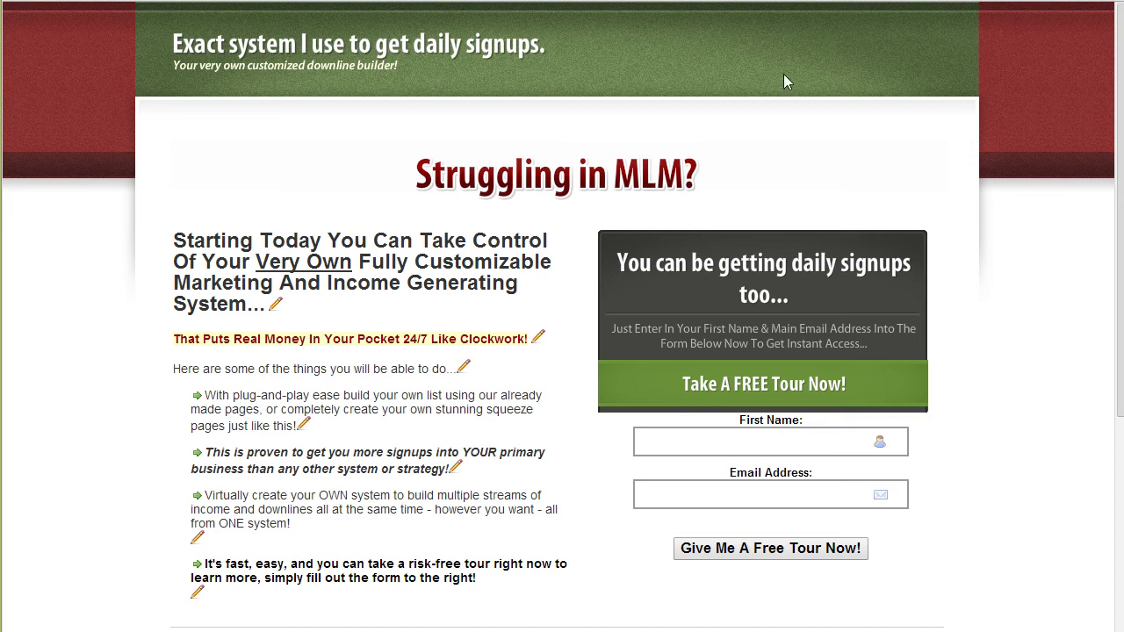
scroll(610, 103, down, 3)
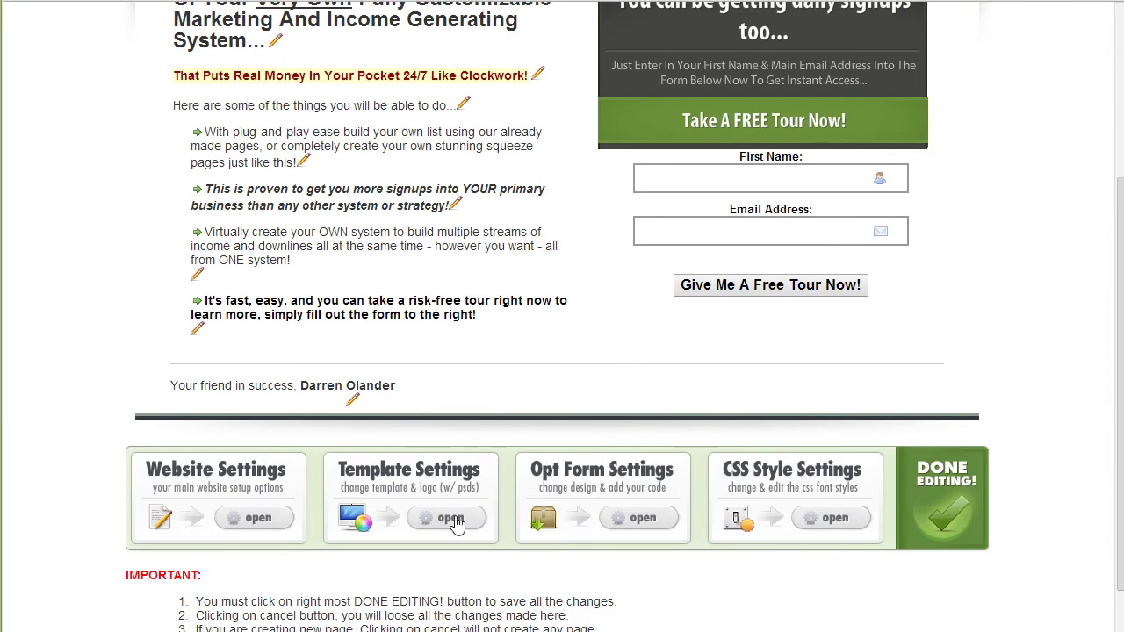
- Create a new header logo reading 'Site Name' and 'Tag Line' with No Extra style
click(452, 521)
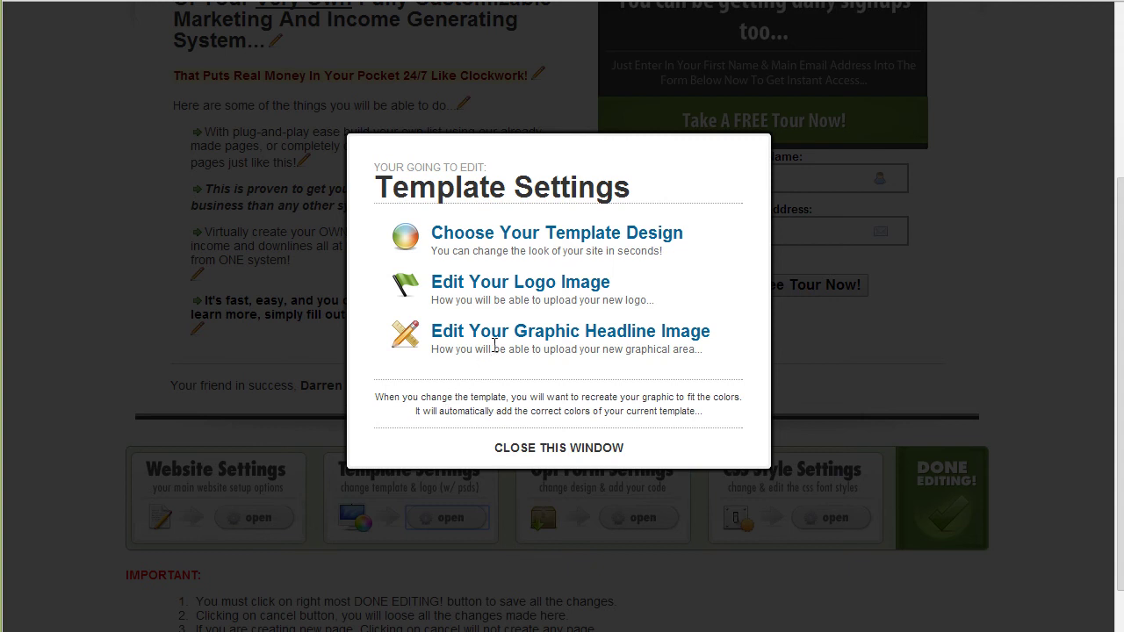
click(521, 283)
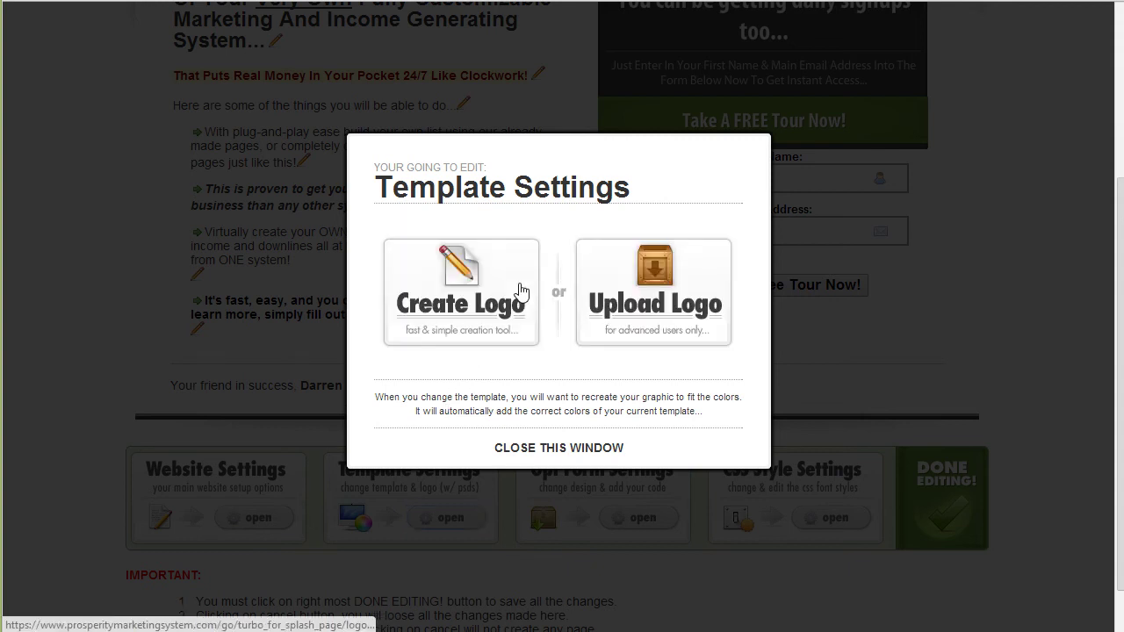
click(479, 302)
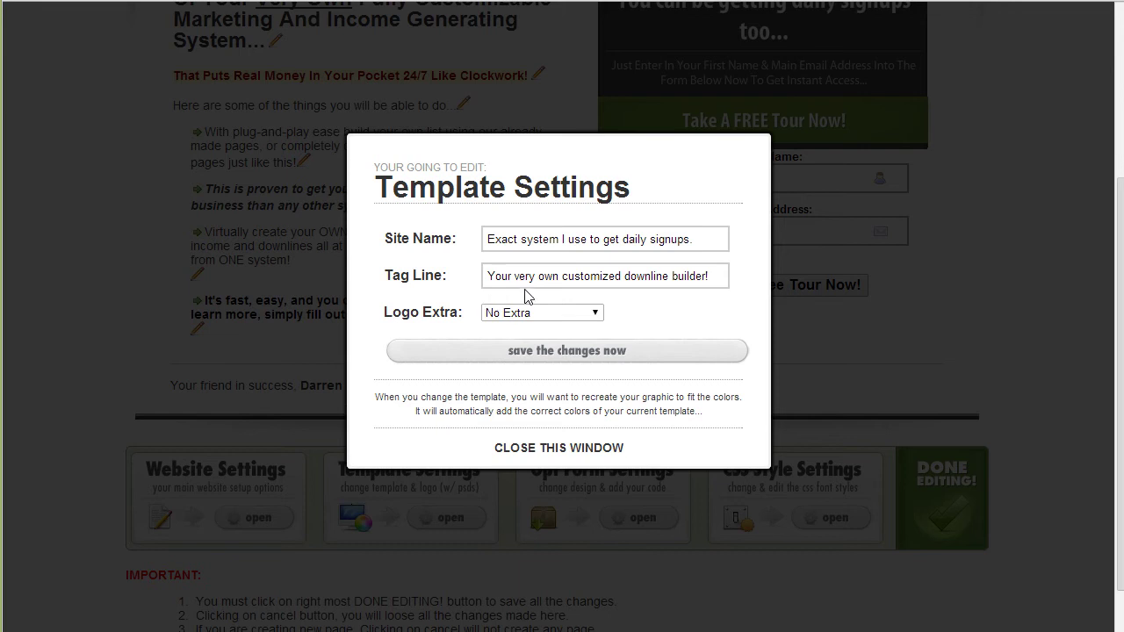
click(561, 274)
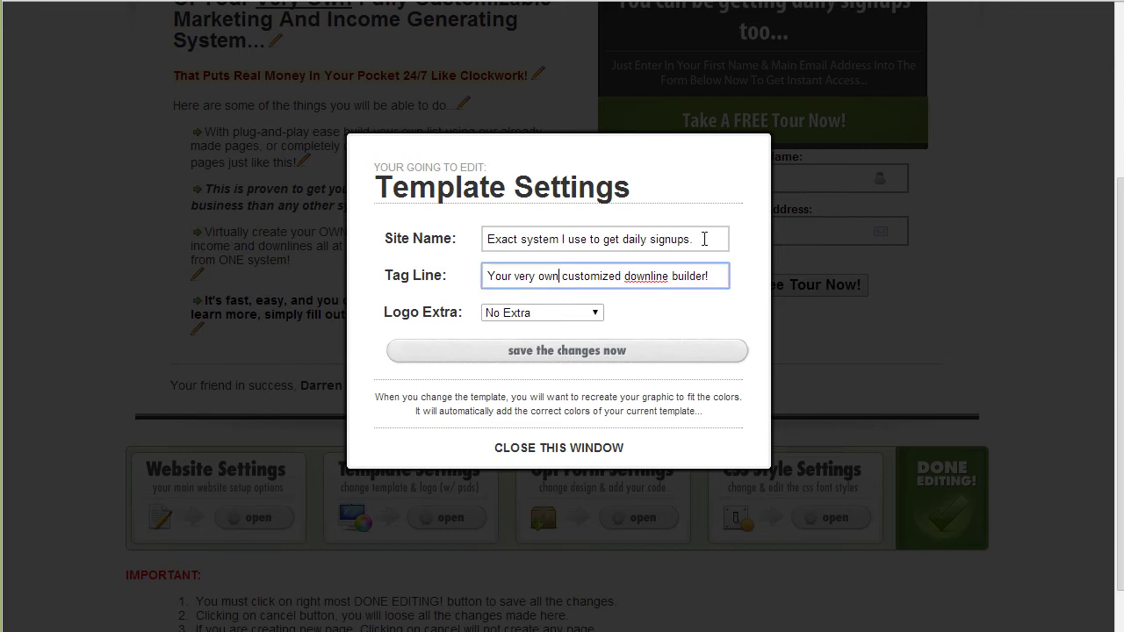
drag(705, 239, 435, 231)
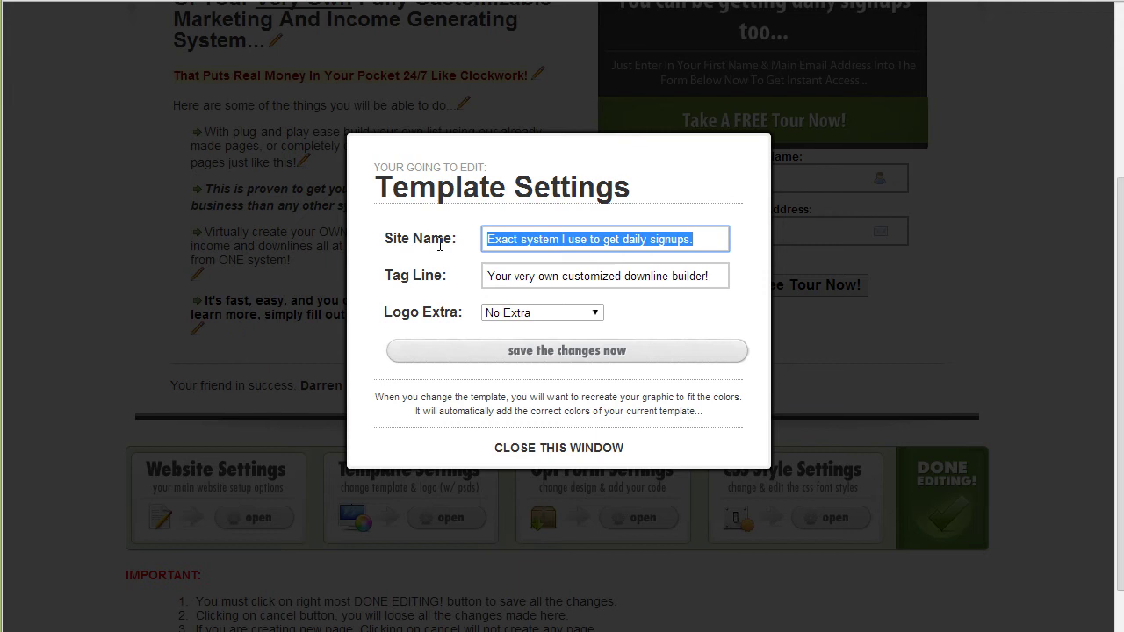
text(Site Name)
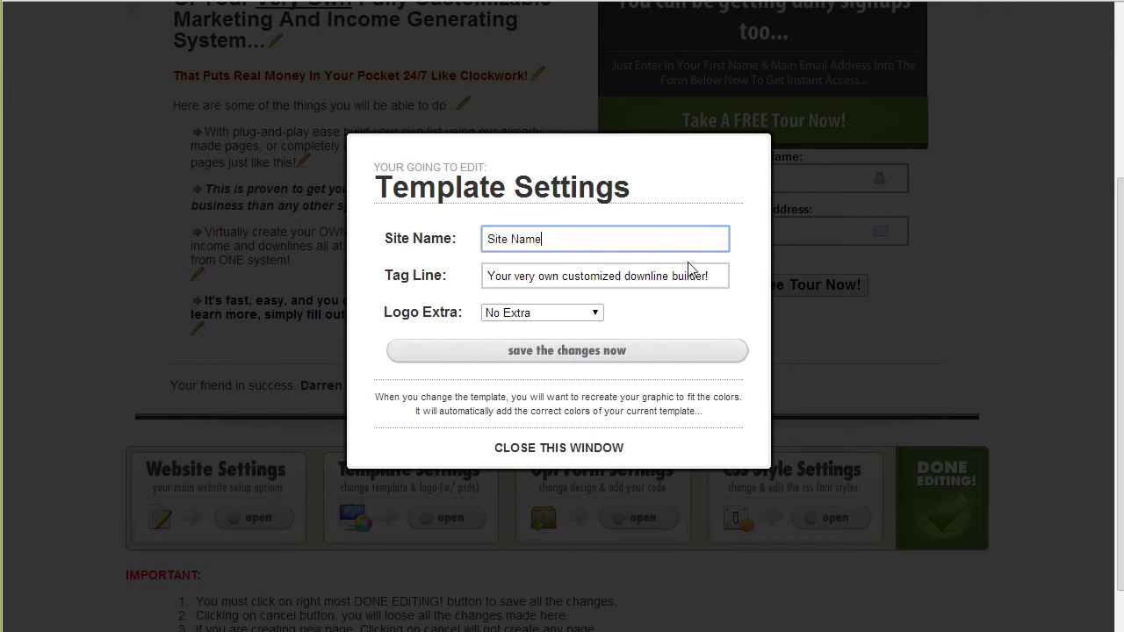
drag(713, 274, 418, 265)
text(Tag Line)
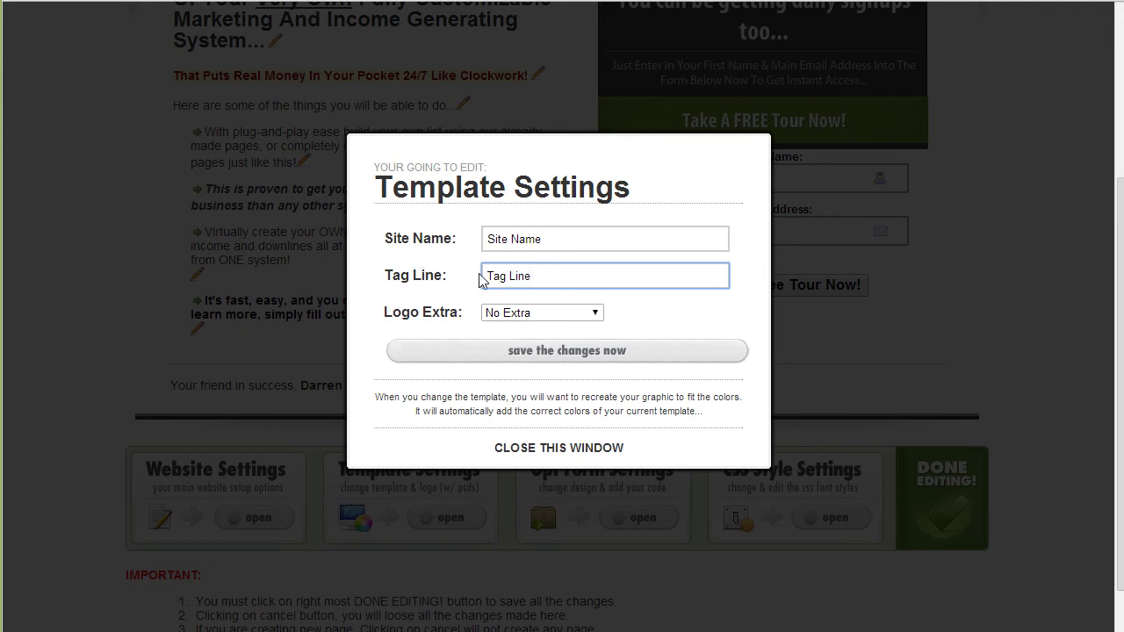
click(552, 312)
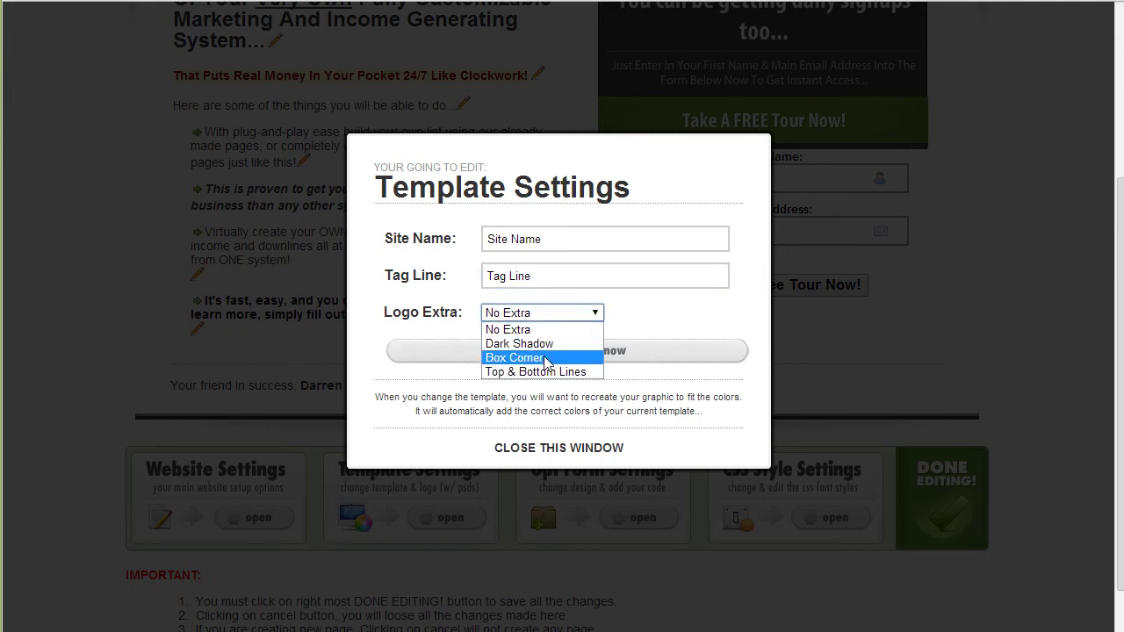
click(526, 331)
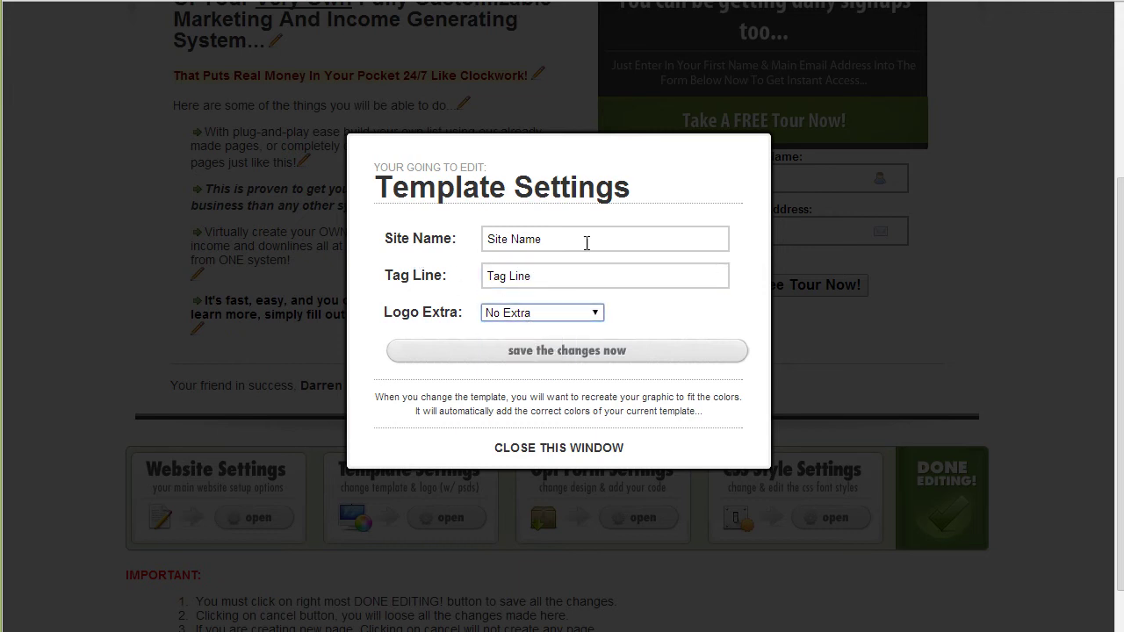
click(520, 357)
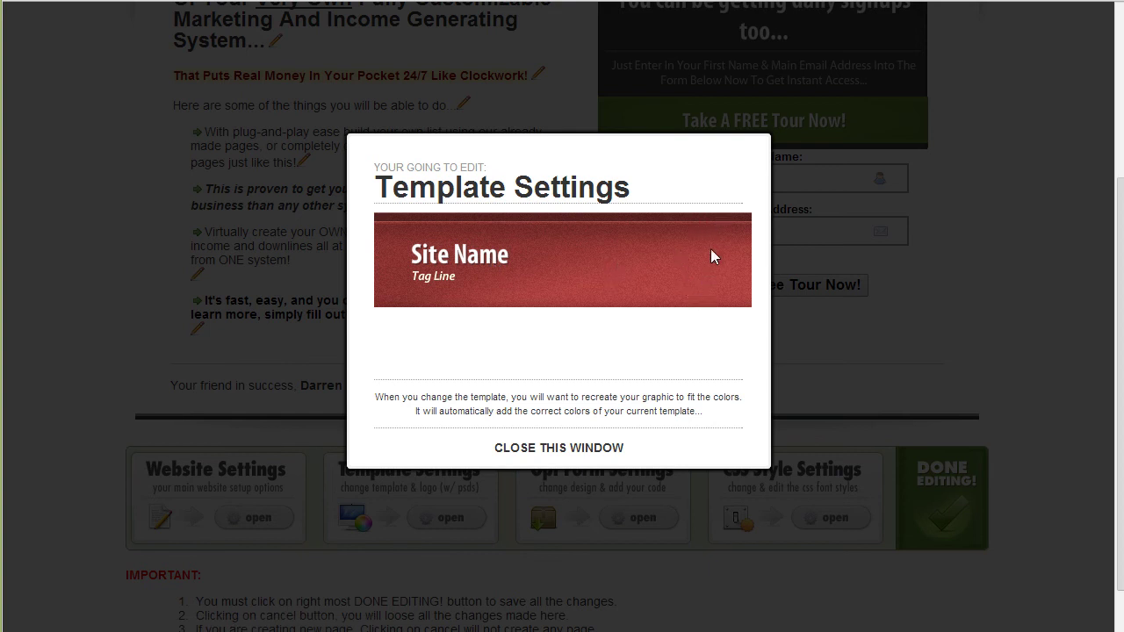
click(575, 448)
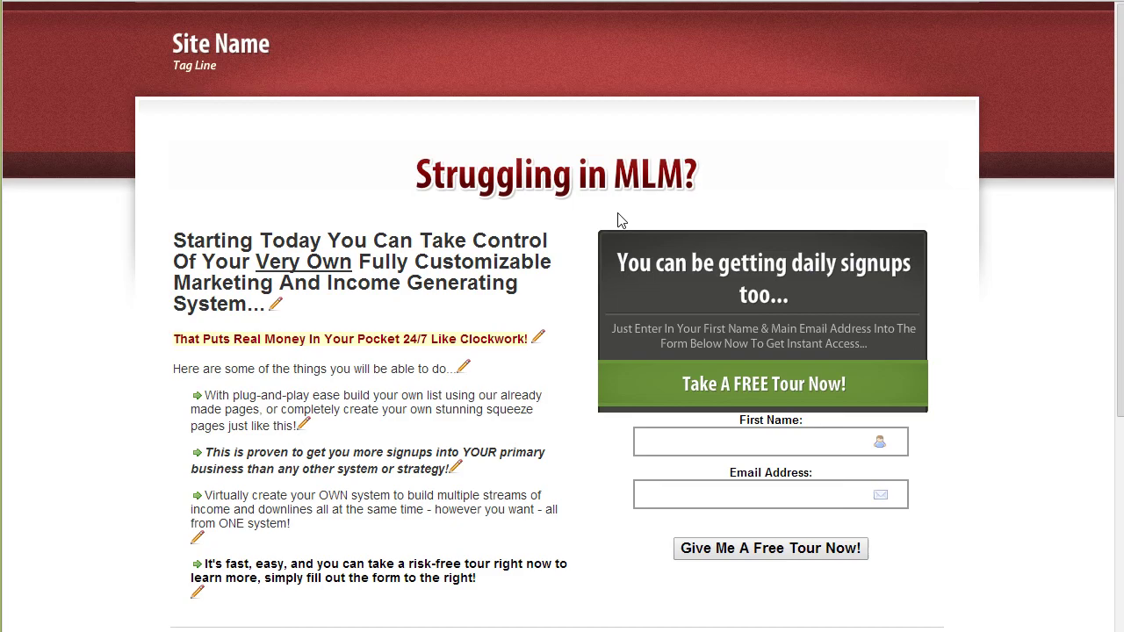
- Replace the 'Struggling in MLM?' headline image text with 'Headline' and 'SubHead'
scroll(591, 283, down, 3)
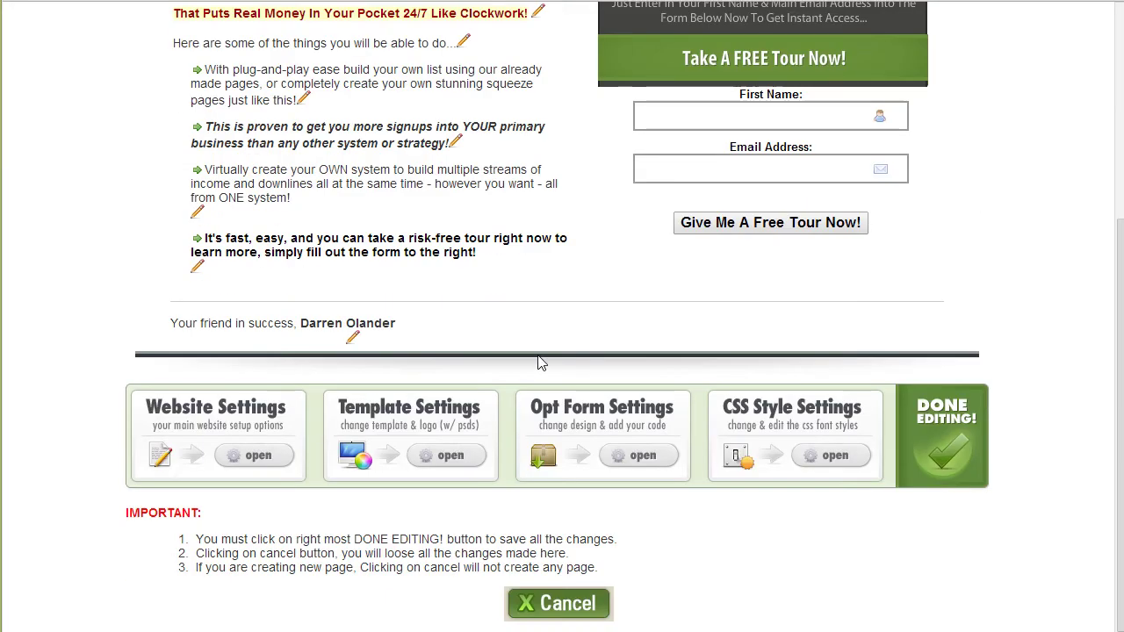
click(451, 457)
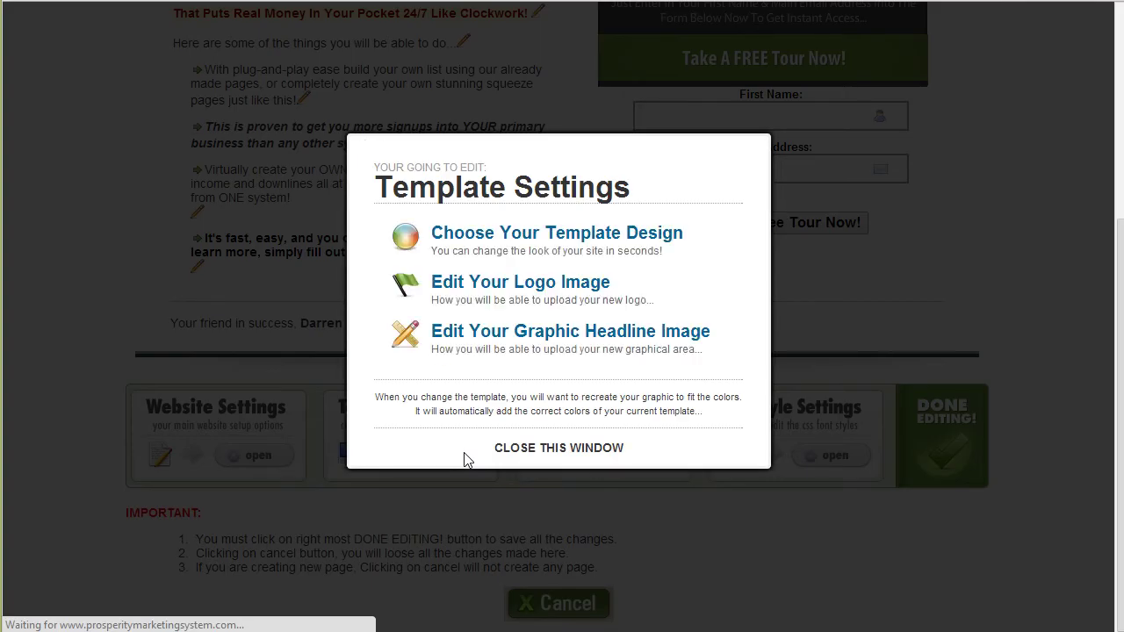
click(517, 343)
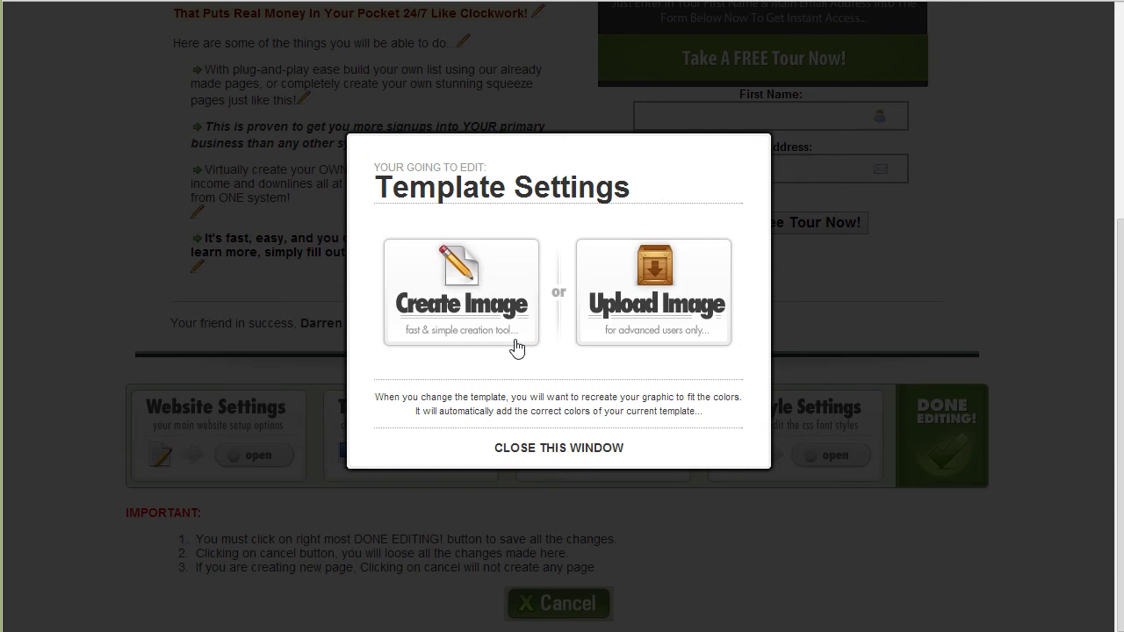
click(479, 327)
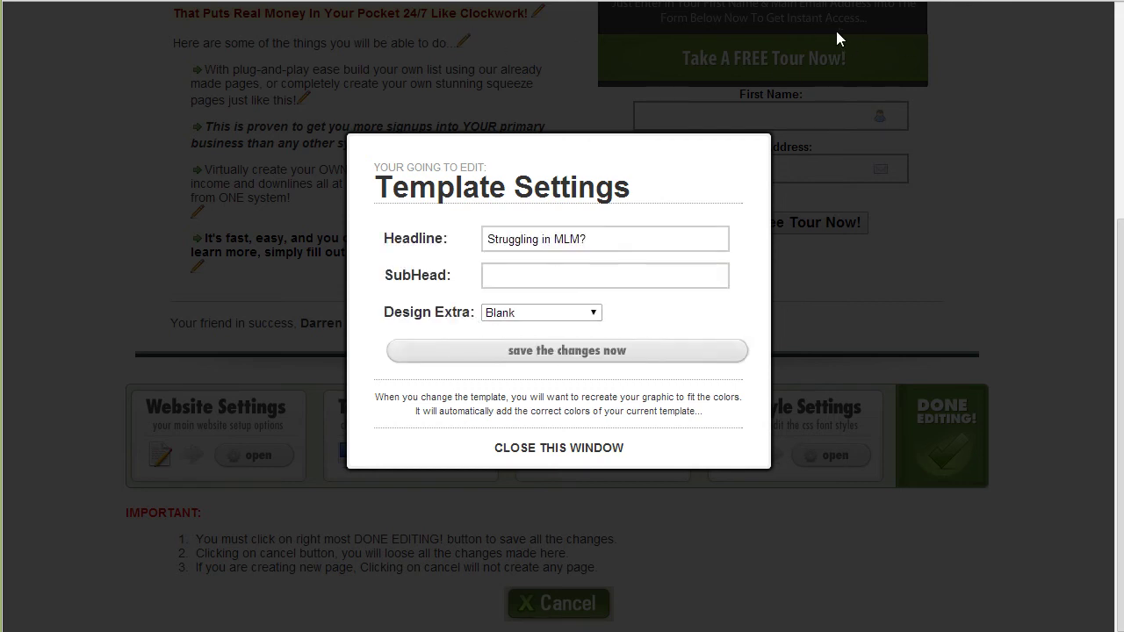
drag(612, 237, 482, 250)
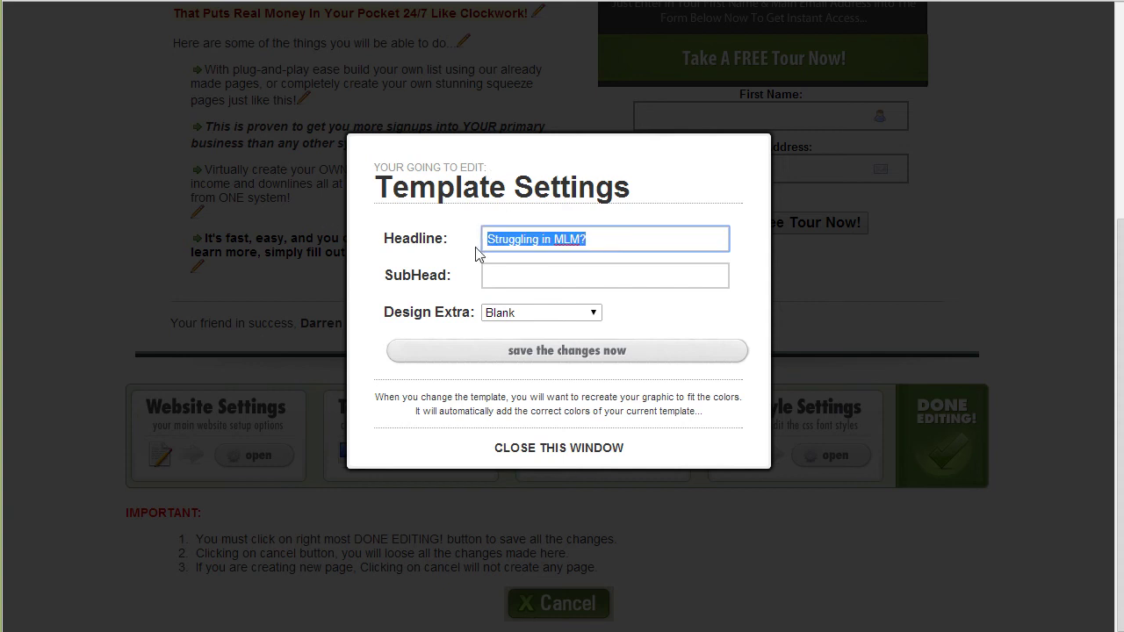
text(Headline)
click(634, 274)
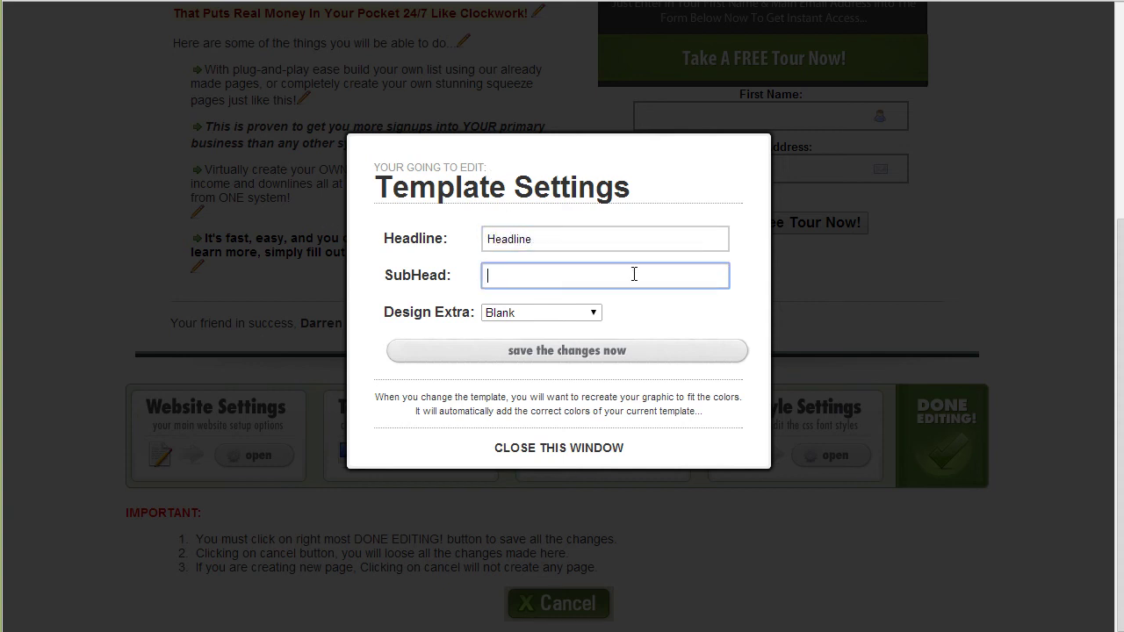
text(SubHead)
- Keep Blank as the design extra and save the new headline graphic
click(553, 316)
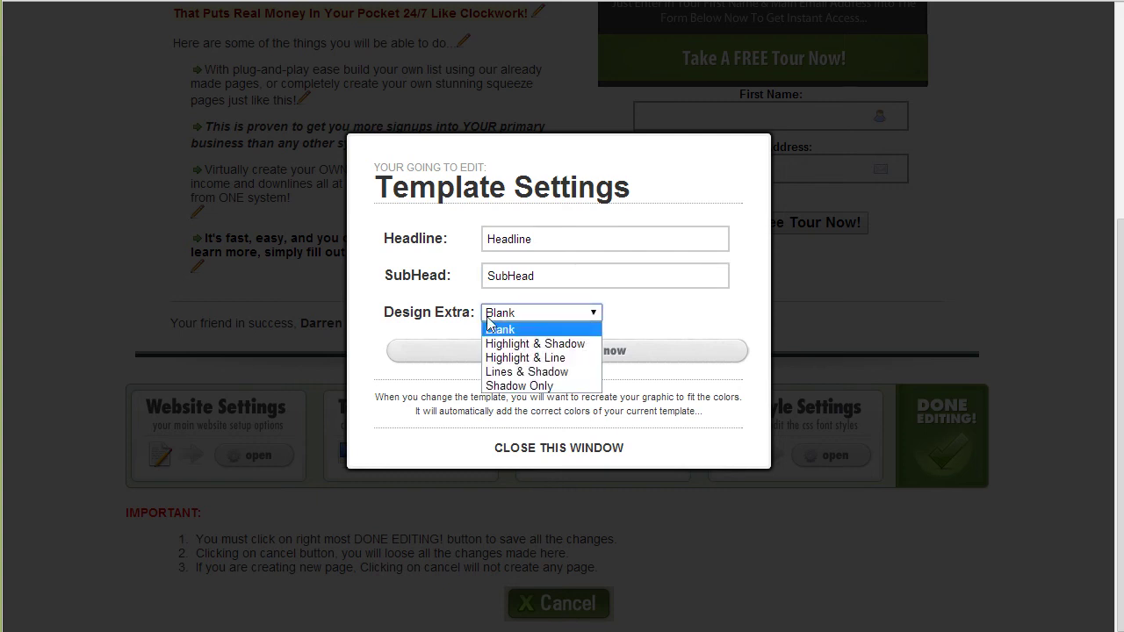
click(529, 330)
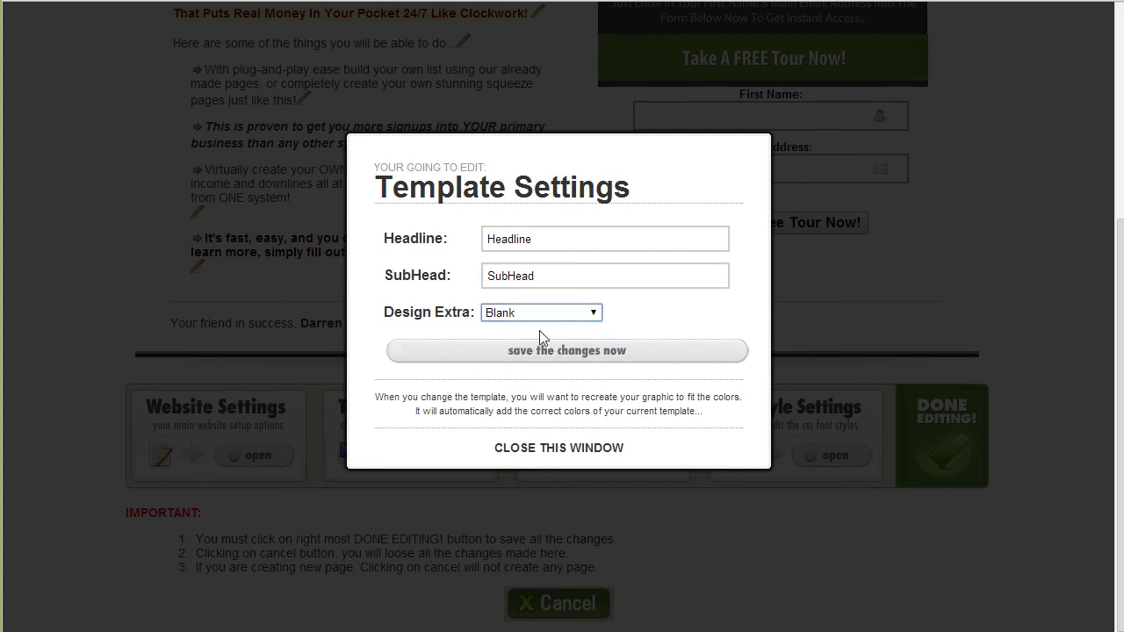
click(546, 358)
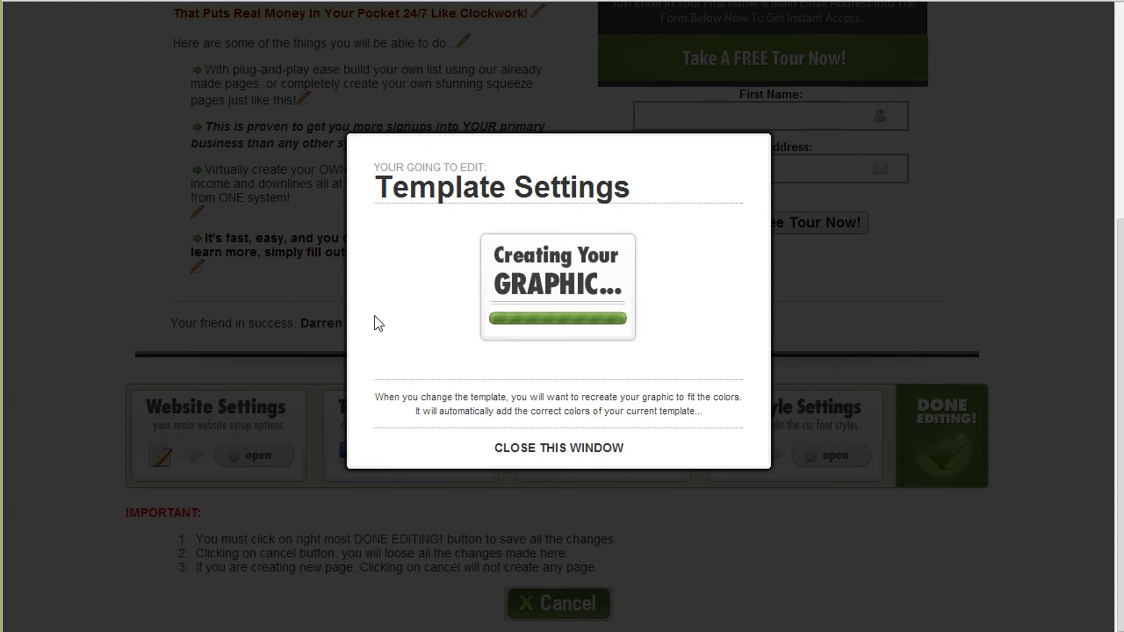
click(525, 453)
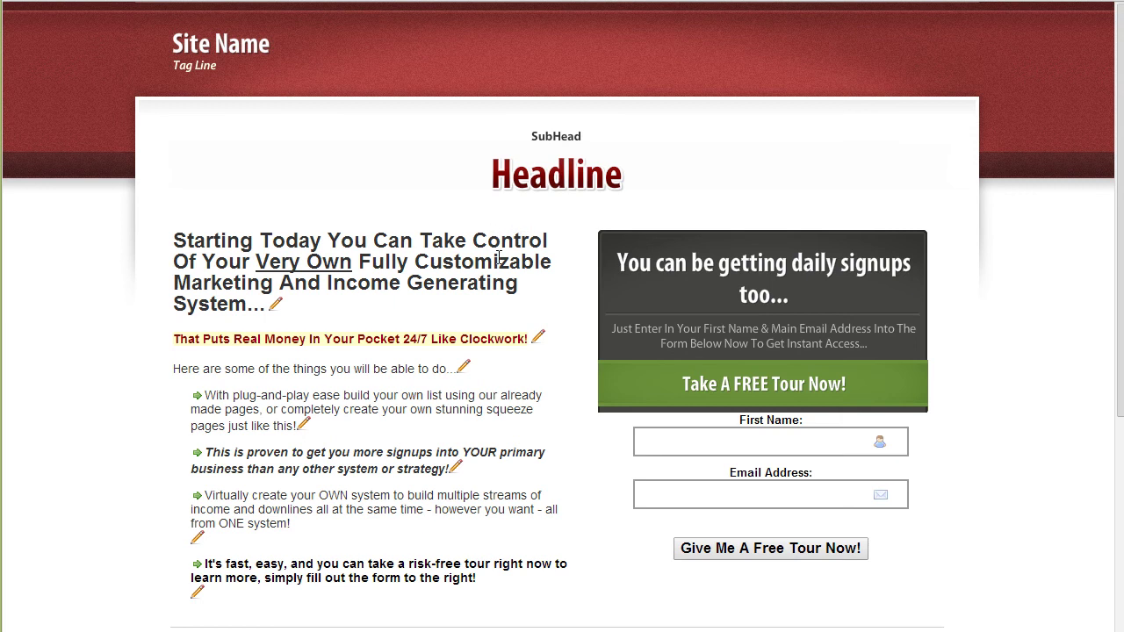
scroll(499, 257, down, 1)
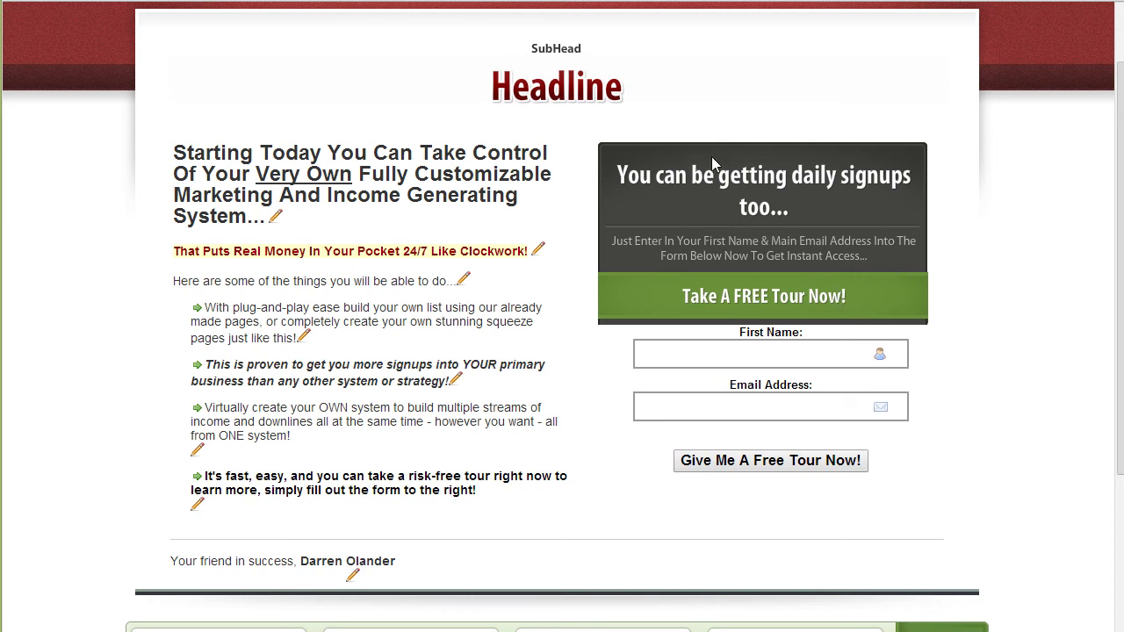
scroll(630, 282, down, 3)
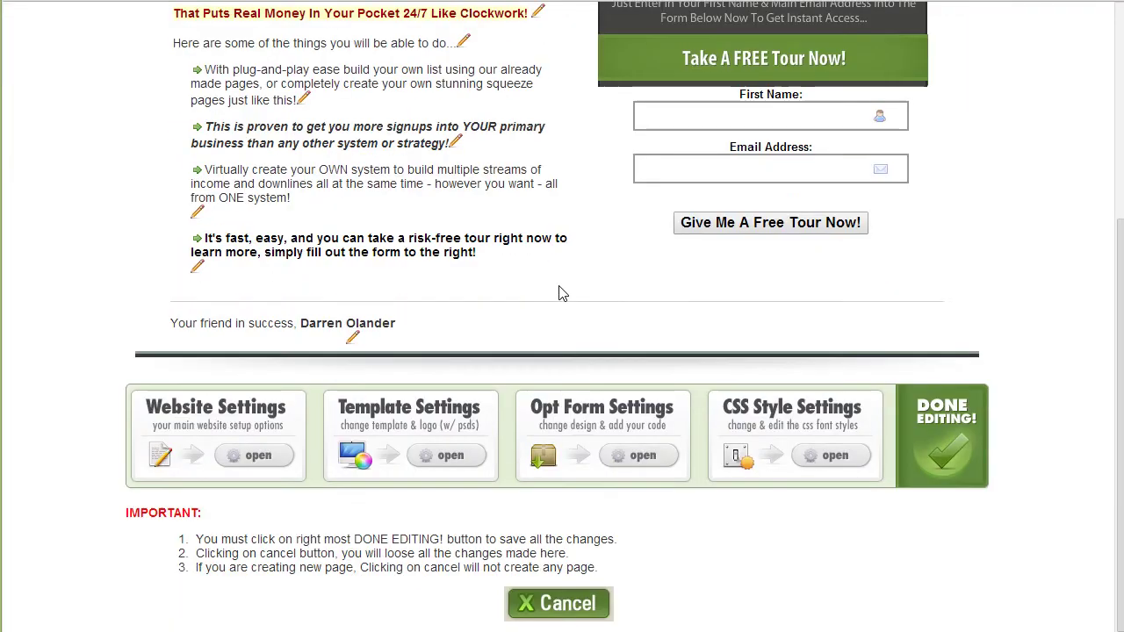
- Change the opt-in form colour template from 1 to 4 and save it
click(640, 460)
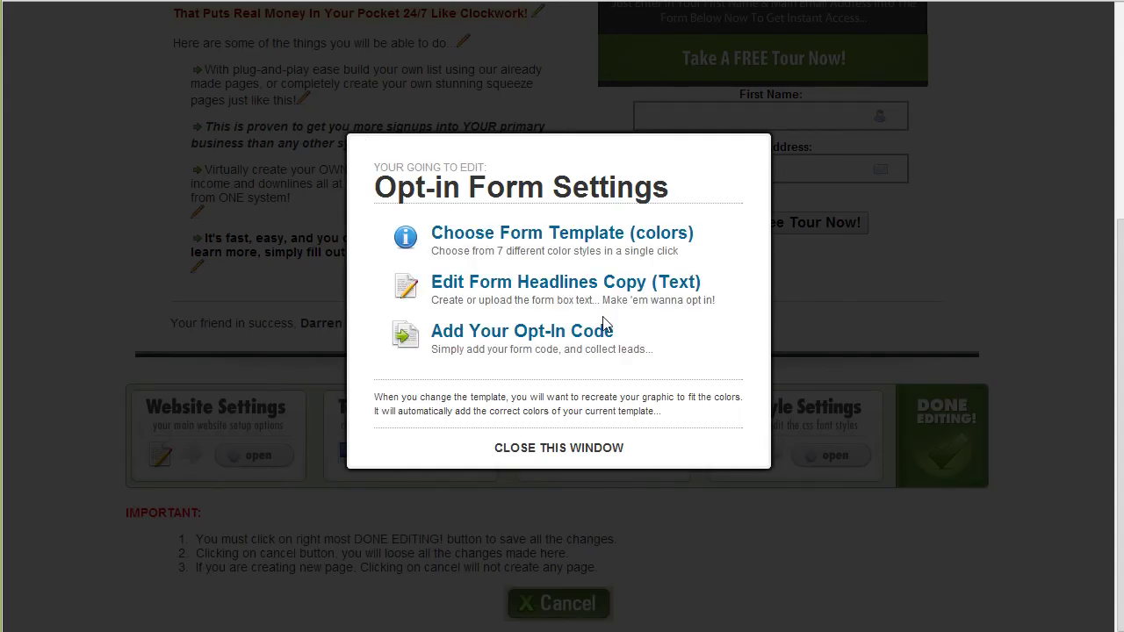
click(605, 242)
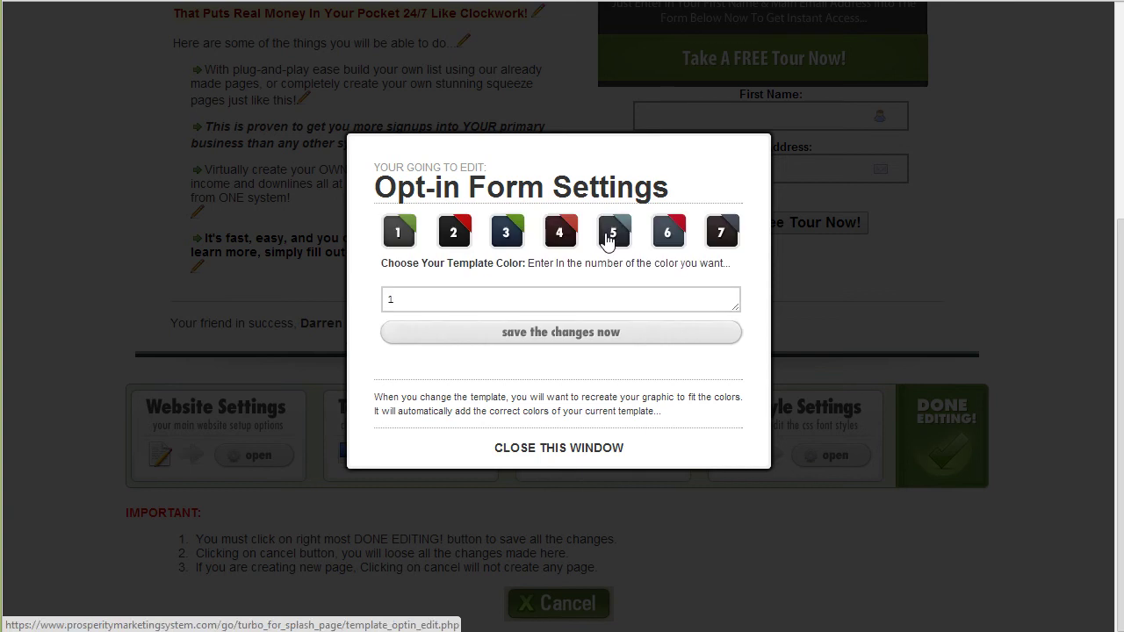
click(560, 233)
click(575, 341)
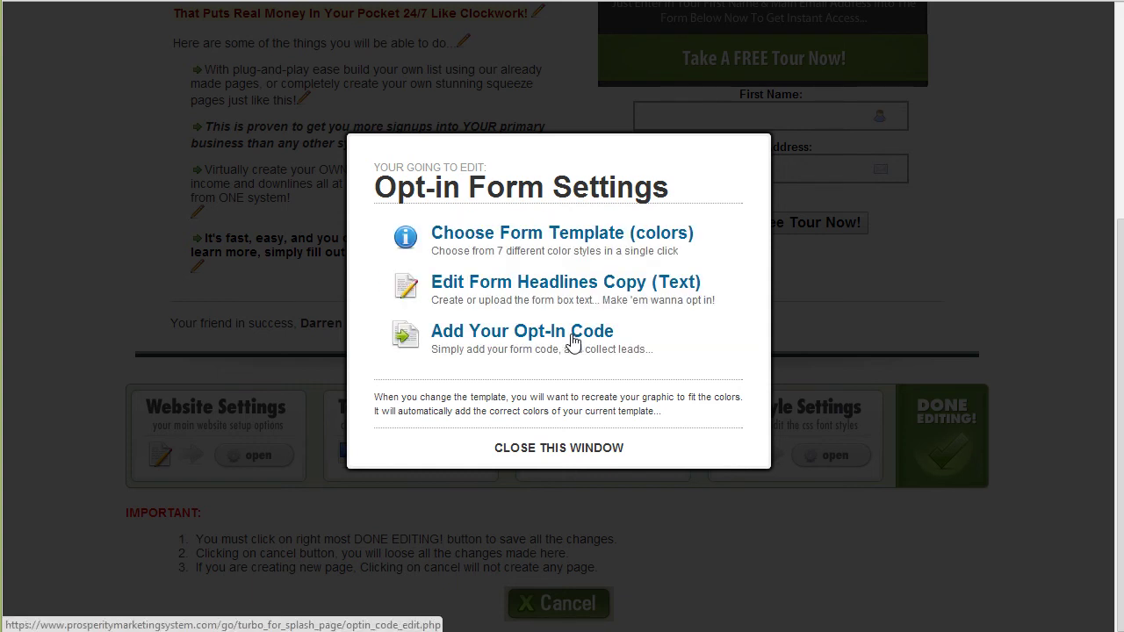
- Replace the opt-in form's main headline text with 'Main Headline'
click(553, 292)
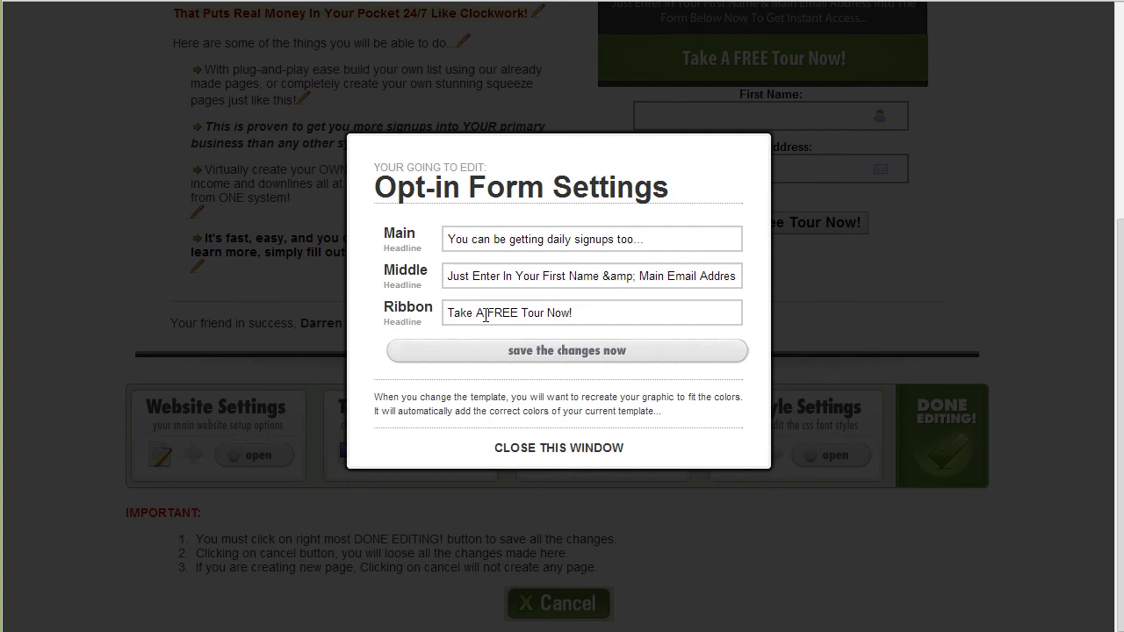
click(584, 245)
drag(671, 239, 424, 242)
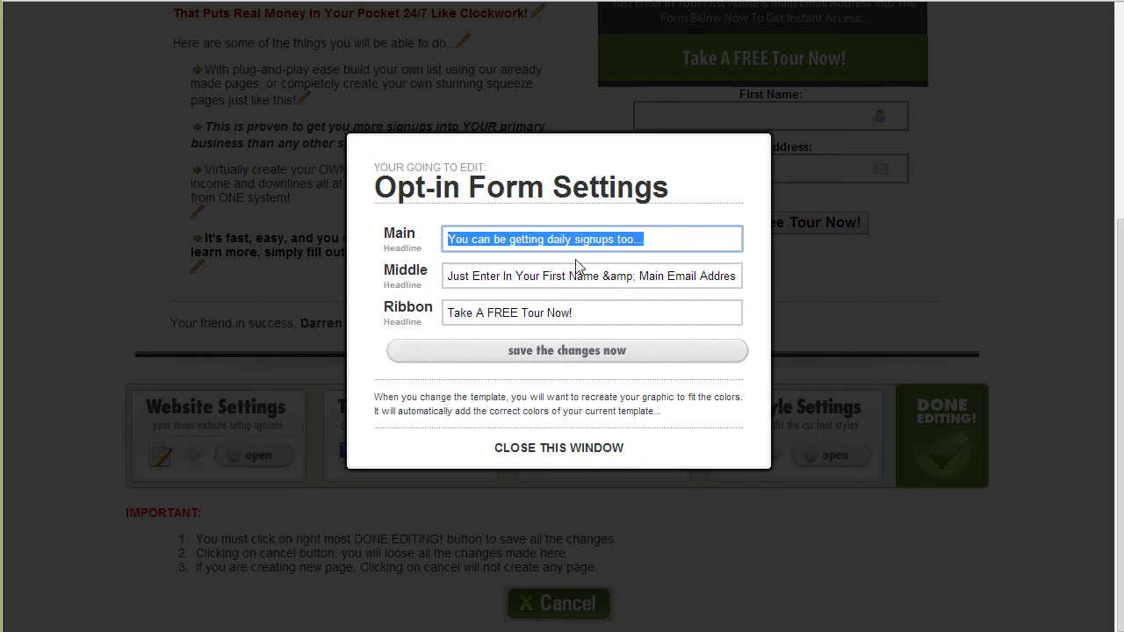
text(Main Headline)
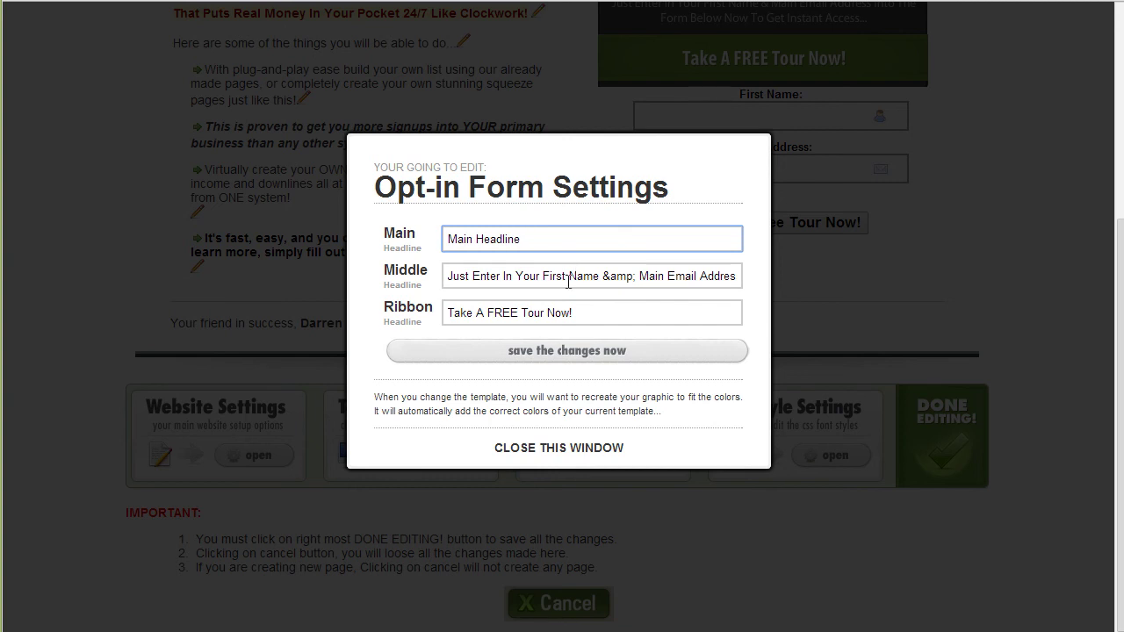
- Enter the Middle and Ribbon headlines and create the dark form graphic
click(566, 275)
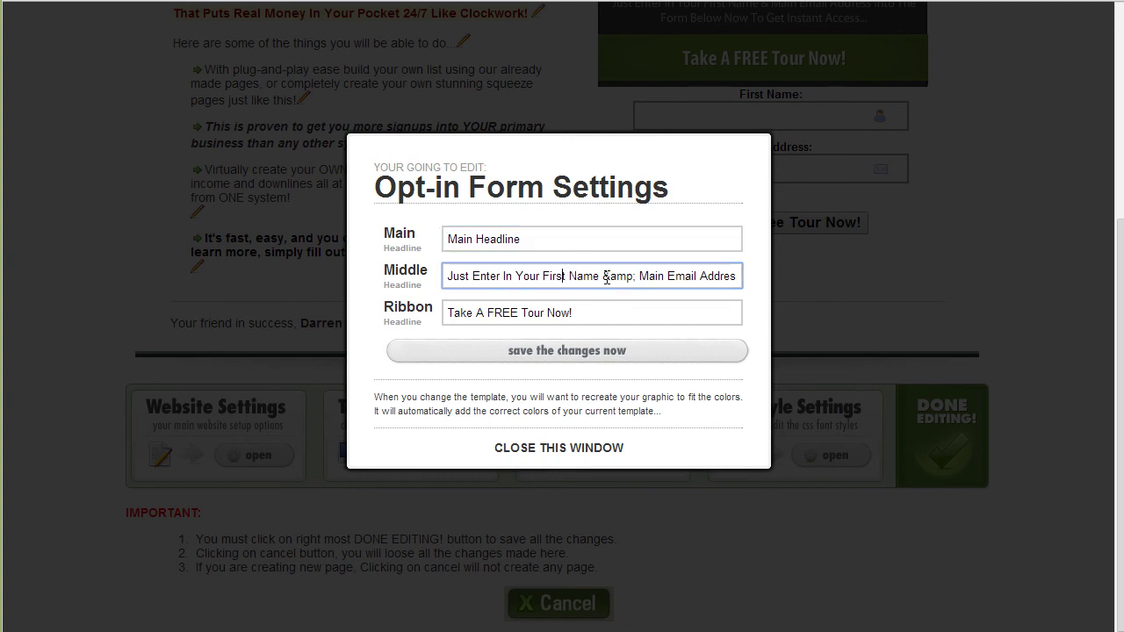
triple_click(605, 278)
text(Middle Headline)
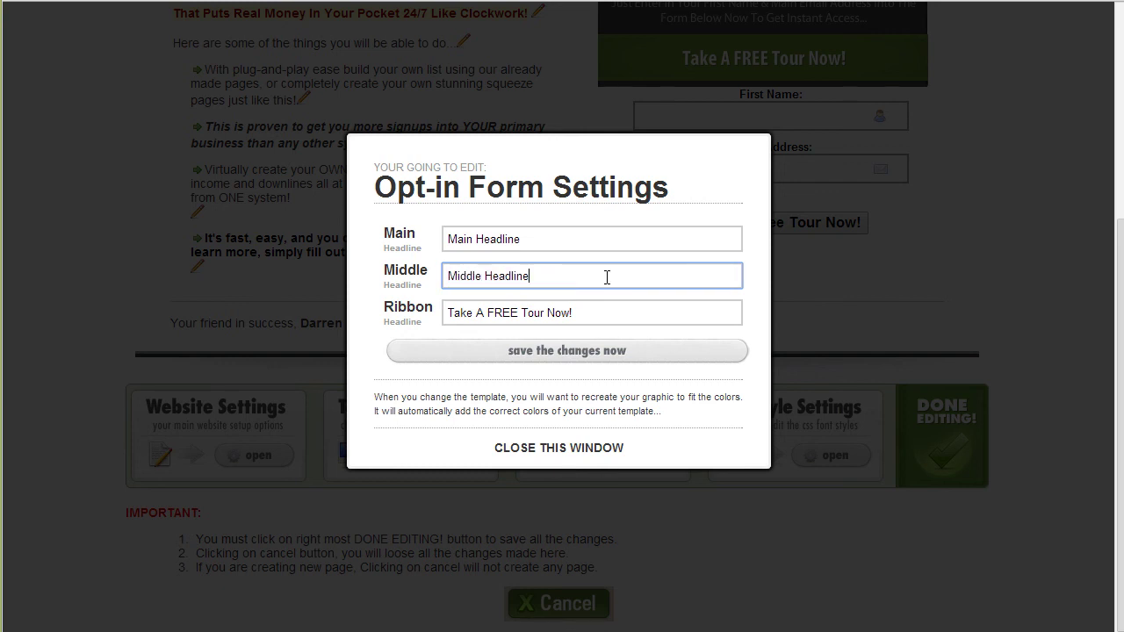
key(Tab)
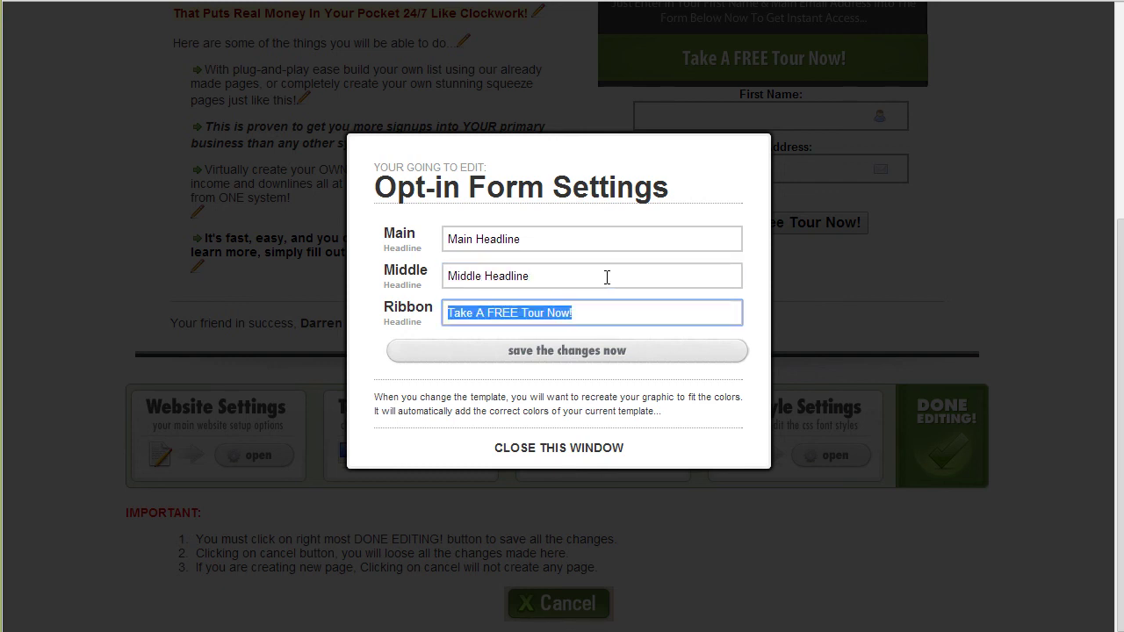
text(Rebbon Headline)
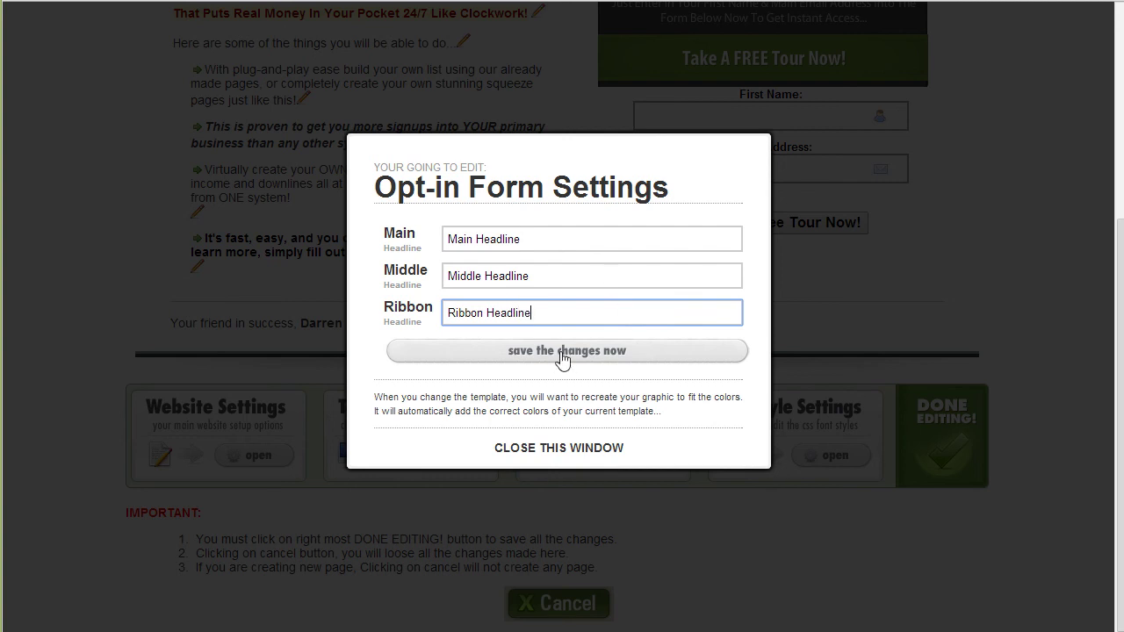
click(562, 352)
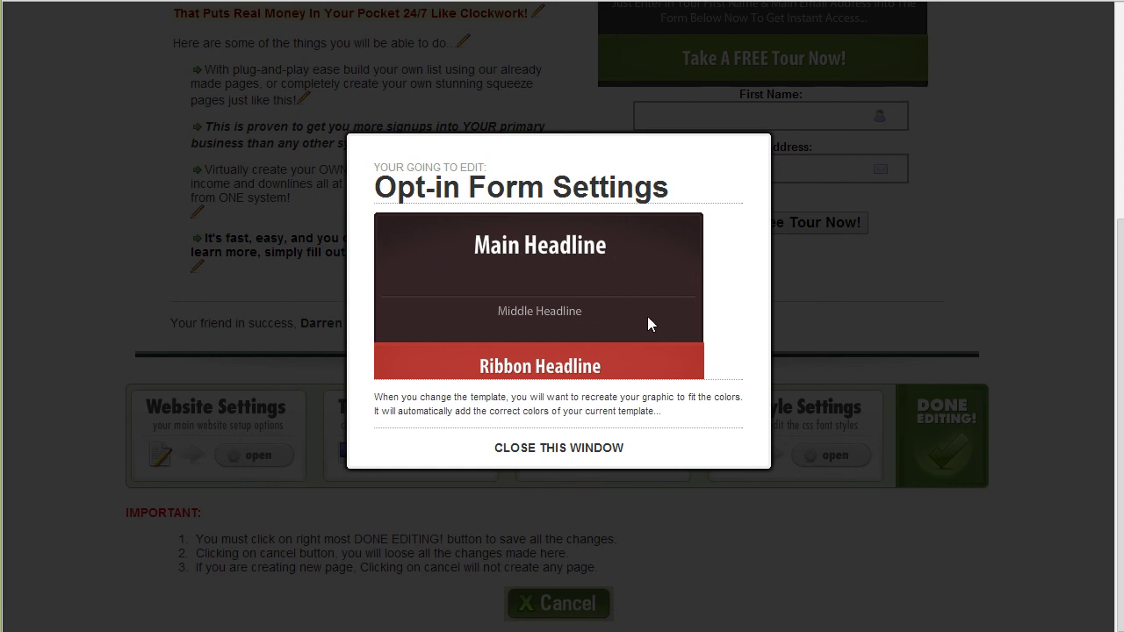
- Close the opt-in form settings and review the updated page
click(552, 449)
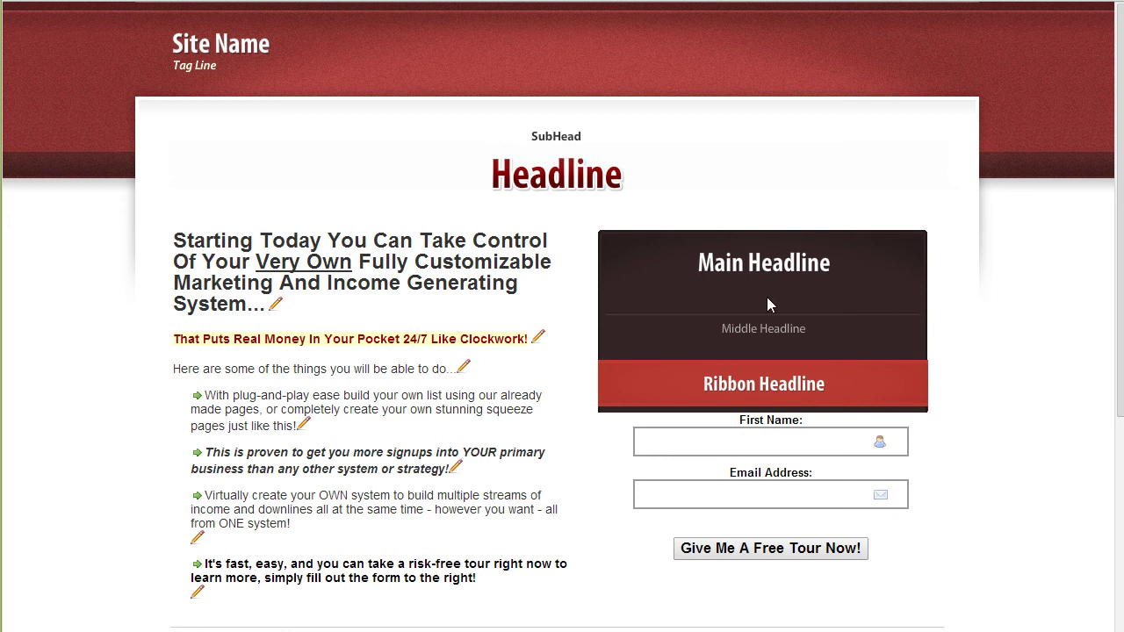
scroll(545, 297, down, 3)
scroll(582, 325, up, 3)
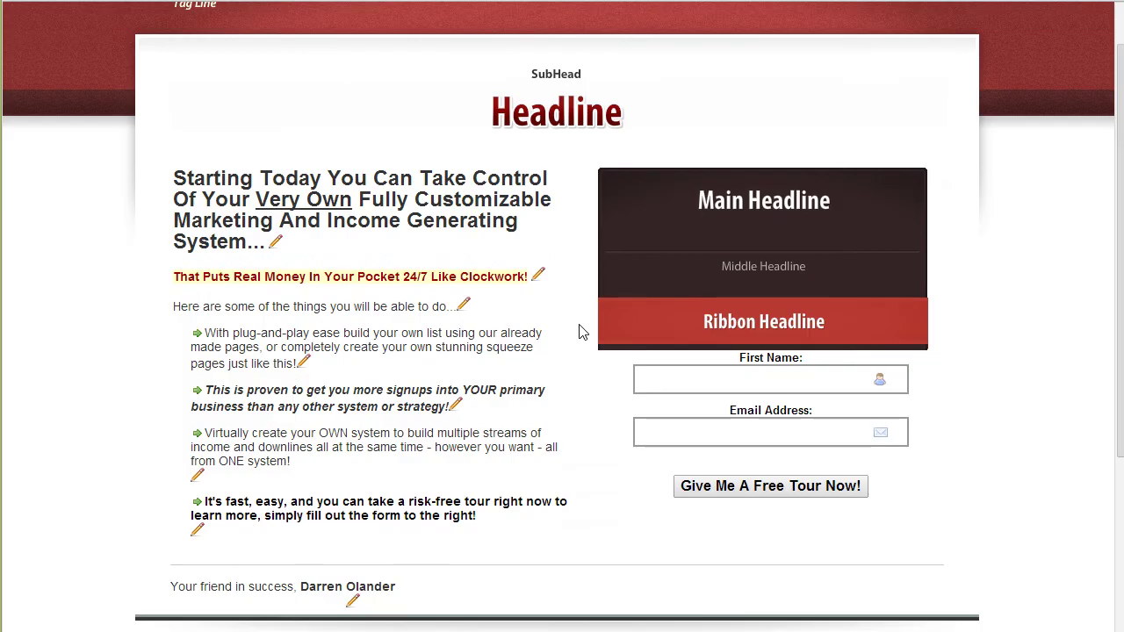
- Apply form color style 2 to the opt-in form and save it
scroll(607, 378, down, 3)
click(635, 457)
click(514, 239)
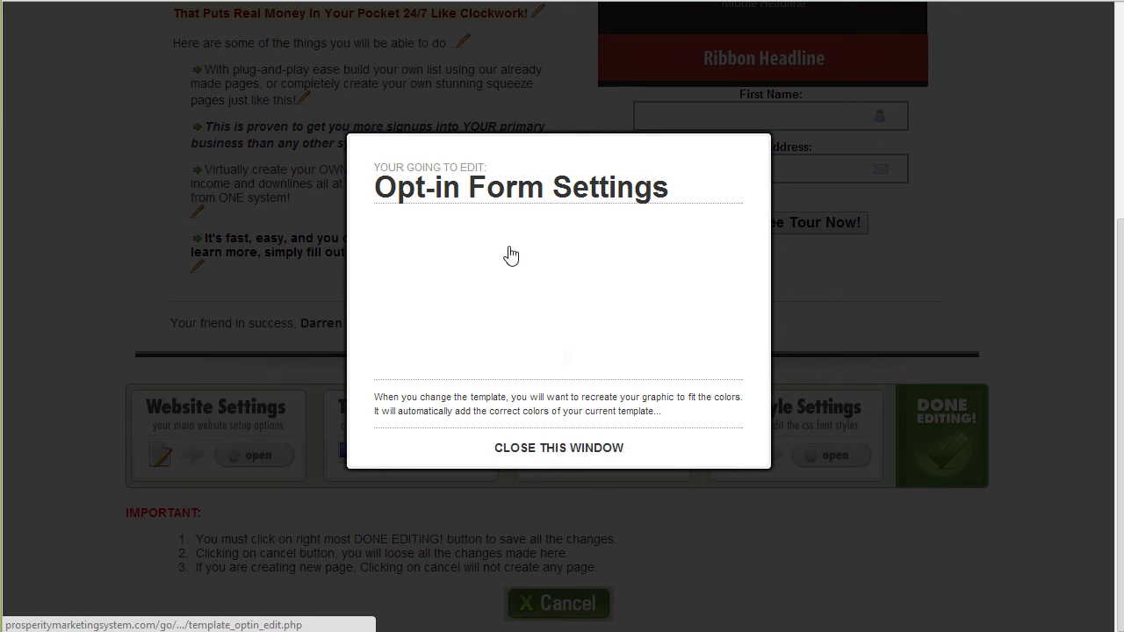
click(456, 237)
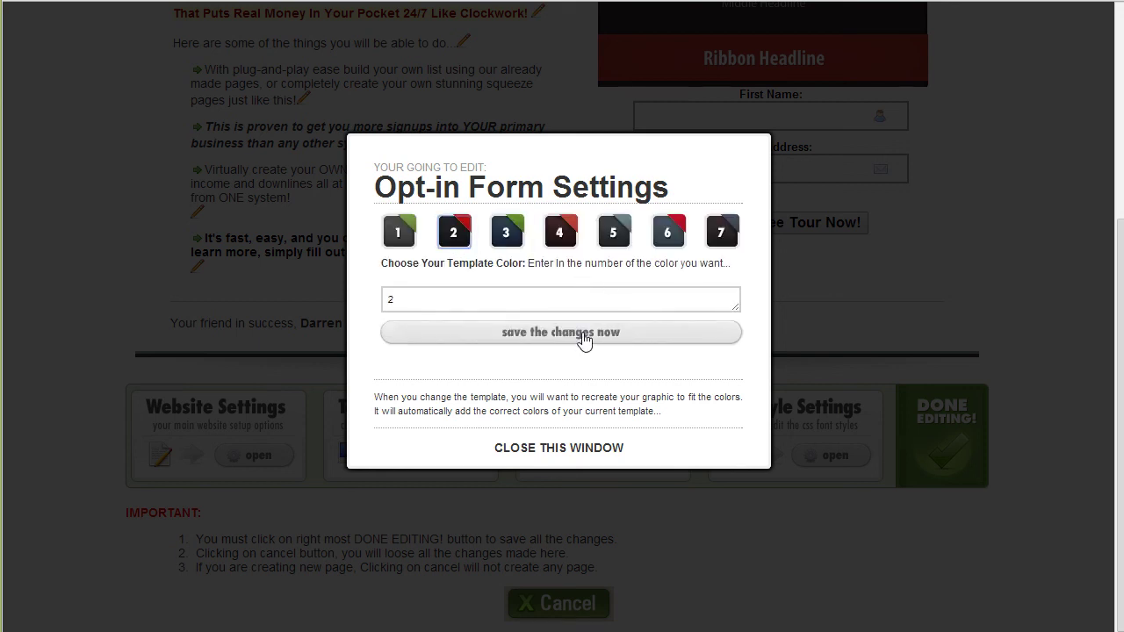
click(583, 337)
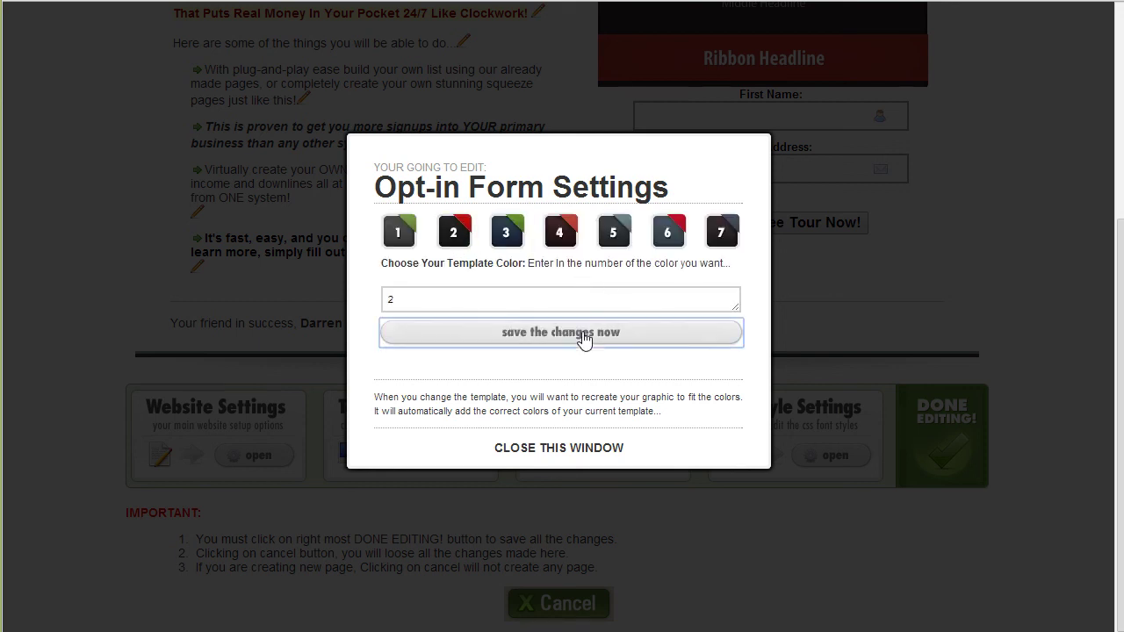
click(562, 449)
- Regenerate the form graphic with the same Main, Middle and Ribbon headlines
scroll(562, 456, down, 4)
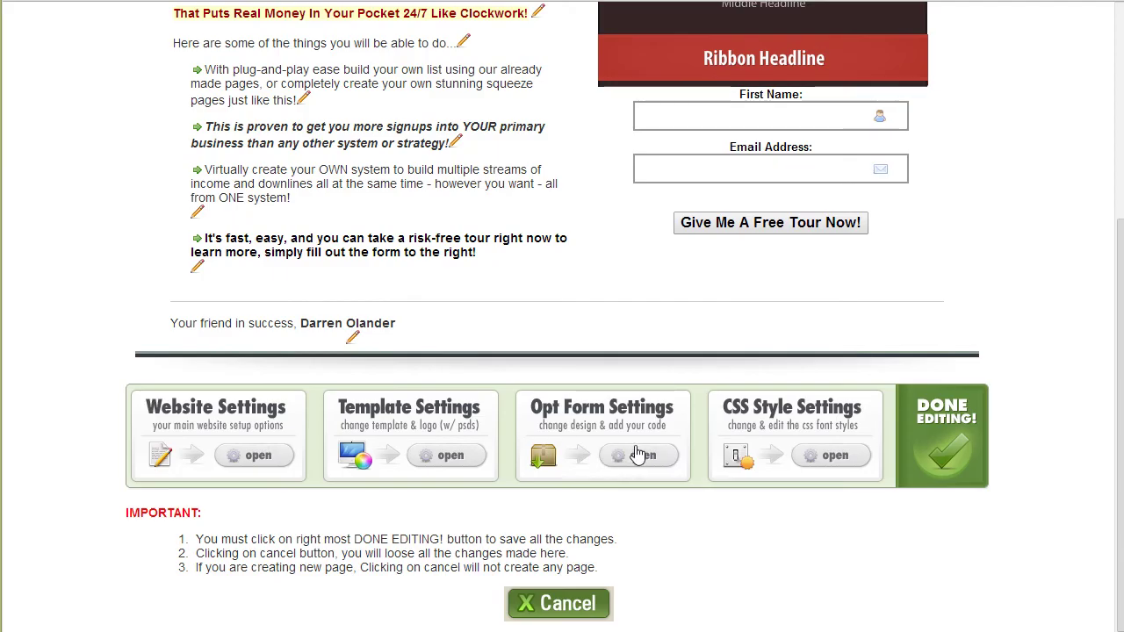
click(664, 458)
click(498, 292)
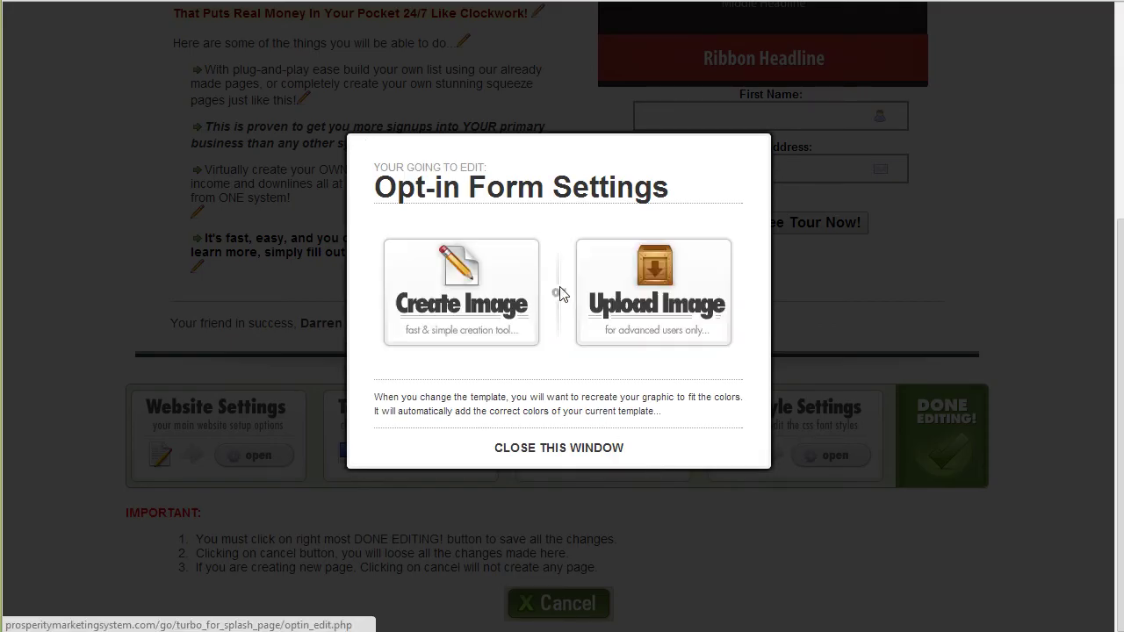
click(462, 317)
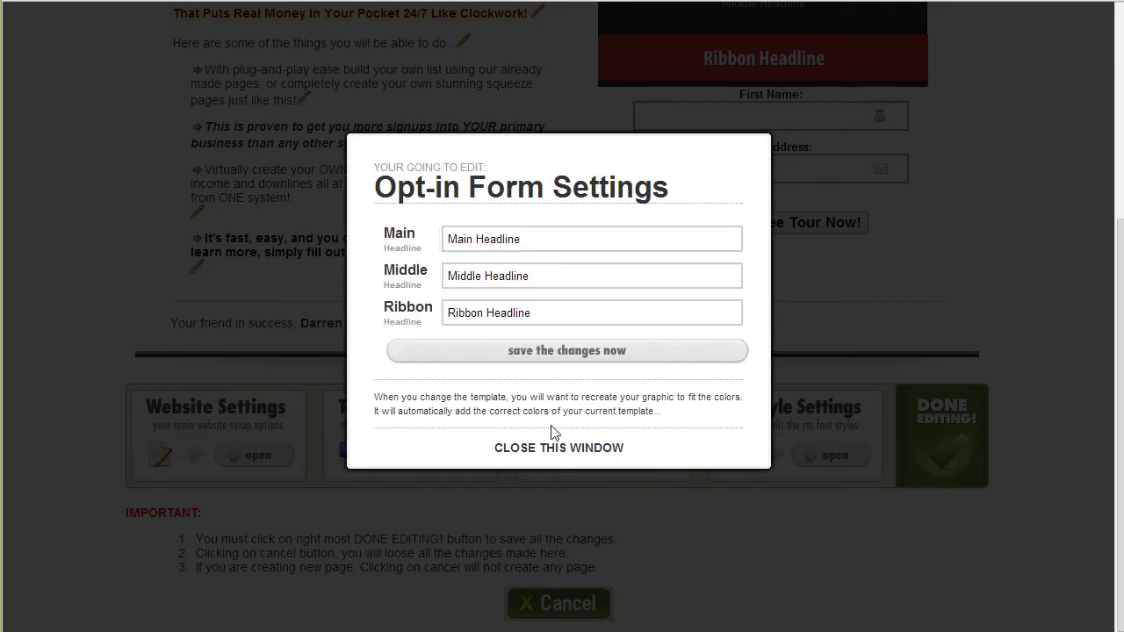
click(565, 356)
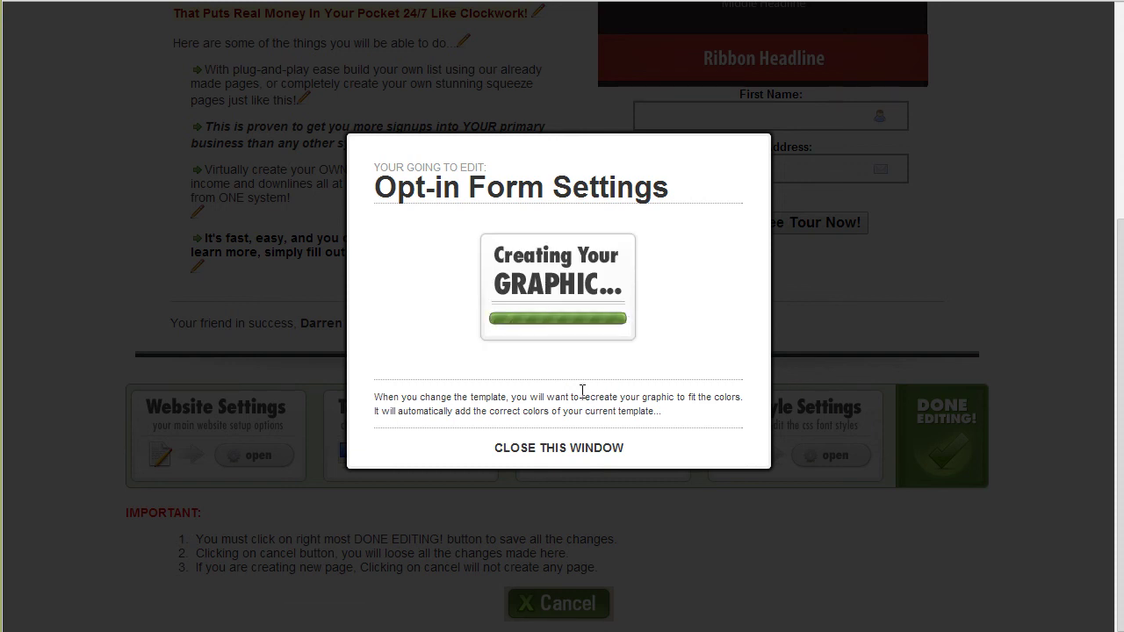
click(548, 447)
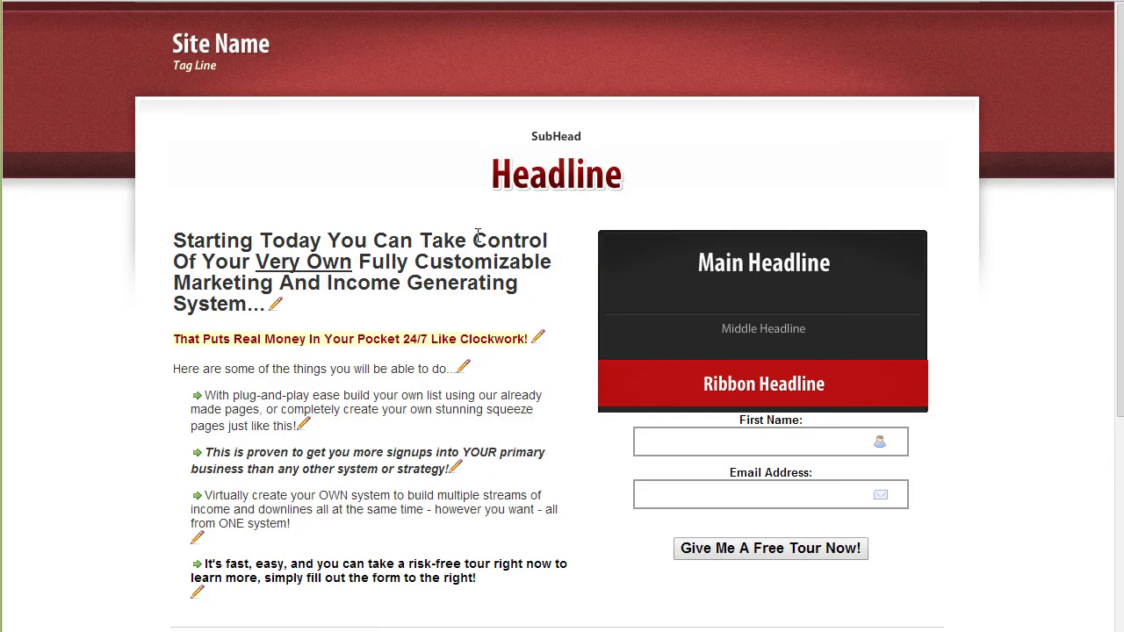
- Try out the opt-in form's First Name and Email Address fields
scroll(653, 376, down, 2)
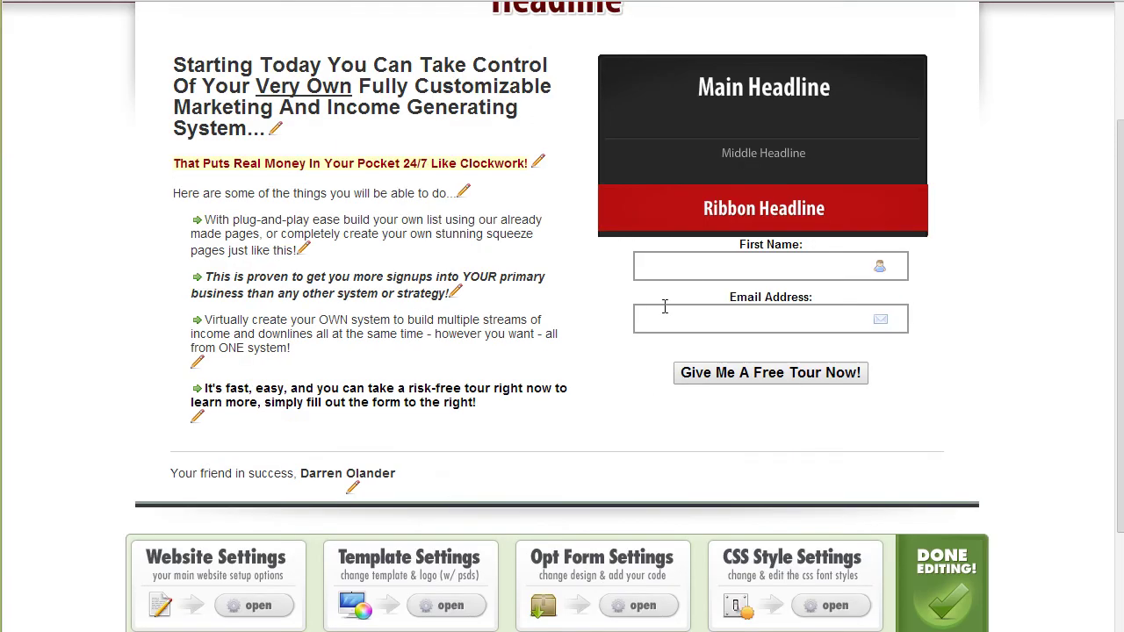
click(697, 276)
click(759, 327)
click(732, 261)
click(743, 343)
click(732, 317)
- Save the page's CSS font setting as option 1, helvetica
scroll(501, 339, down, 1)
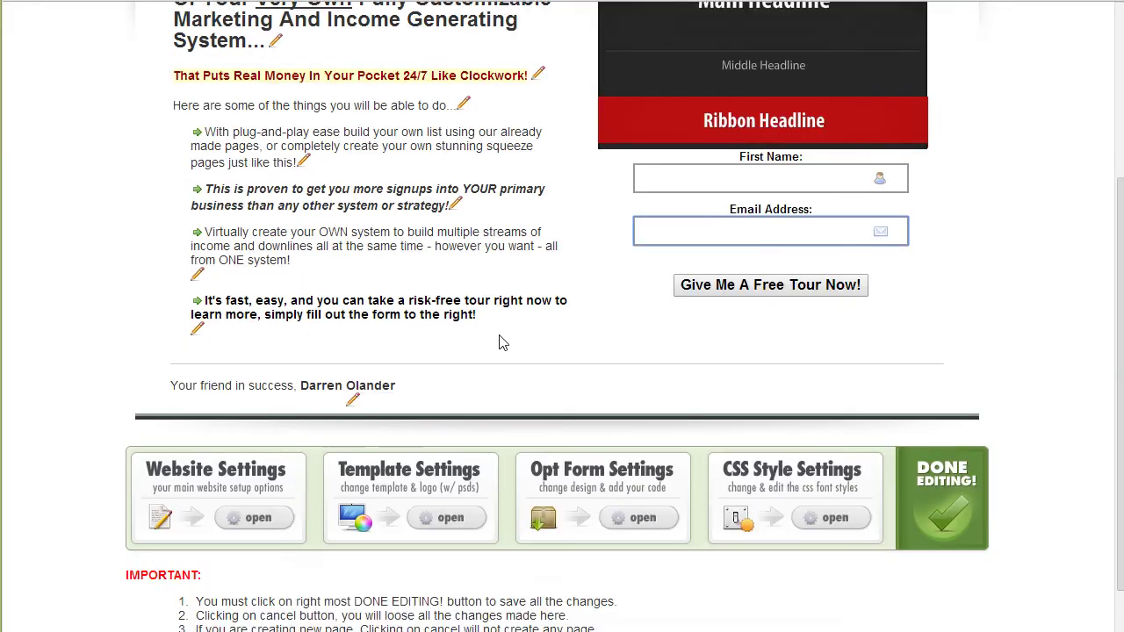
scroll(500, 340, up, 3)
scroll(502, 339, down, 2)
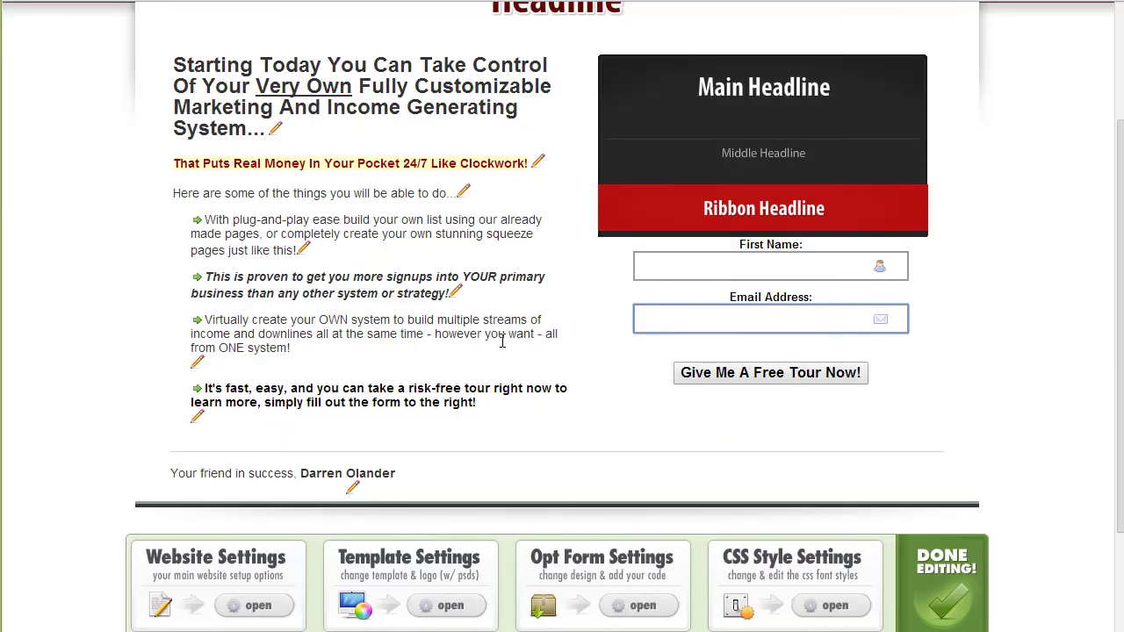
scroll(519, 352, up, 1)
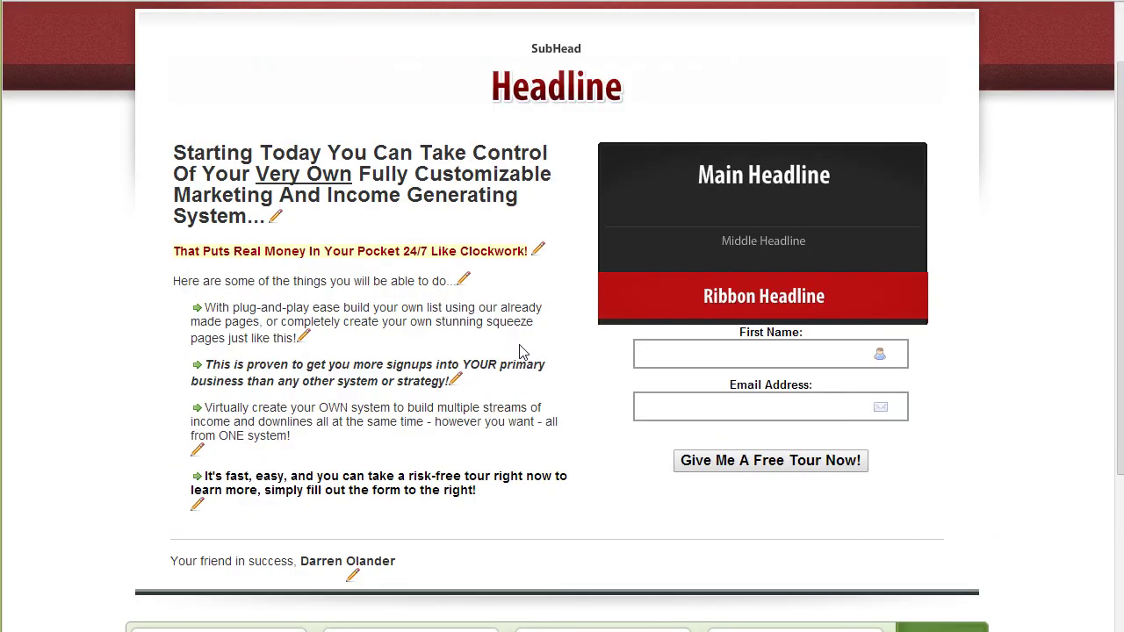
scroll(519, 352, down, 1)
scroll(519, 352, down, 2)
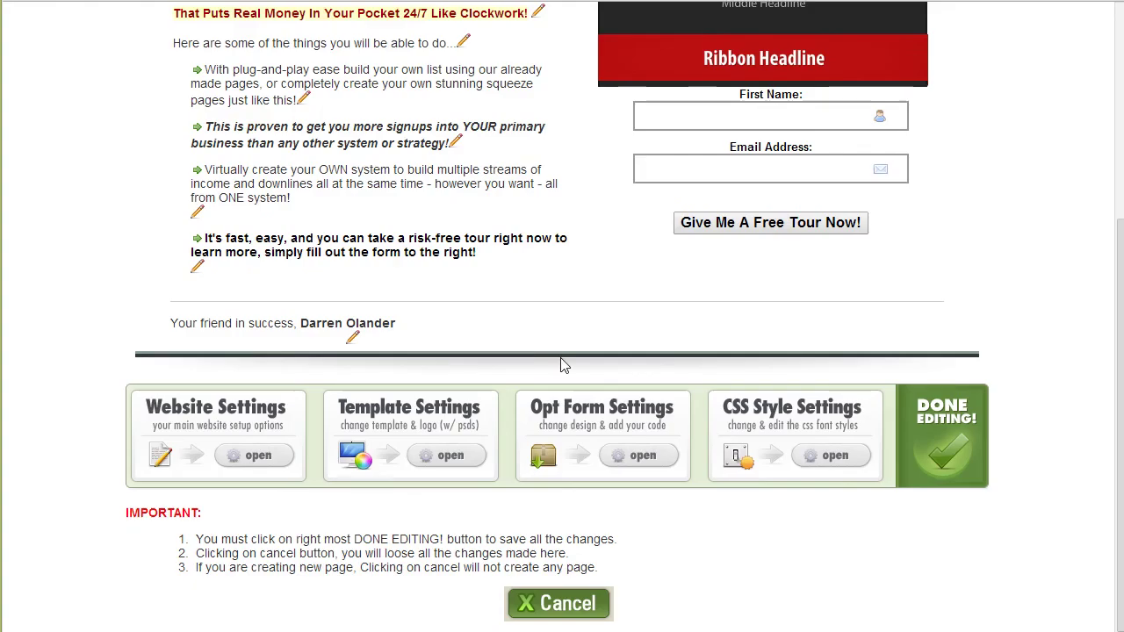
click(831, 456)
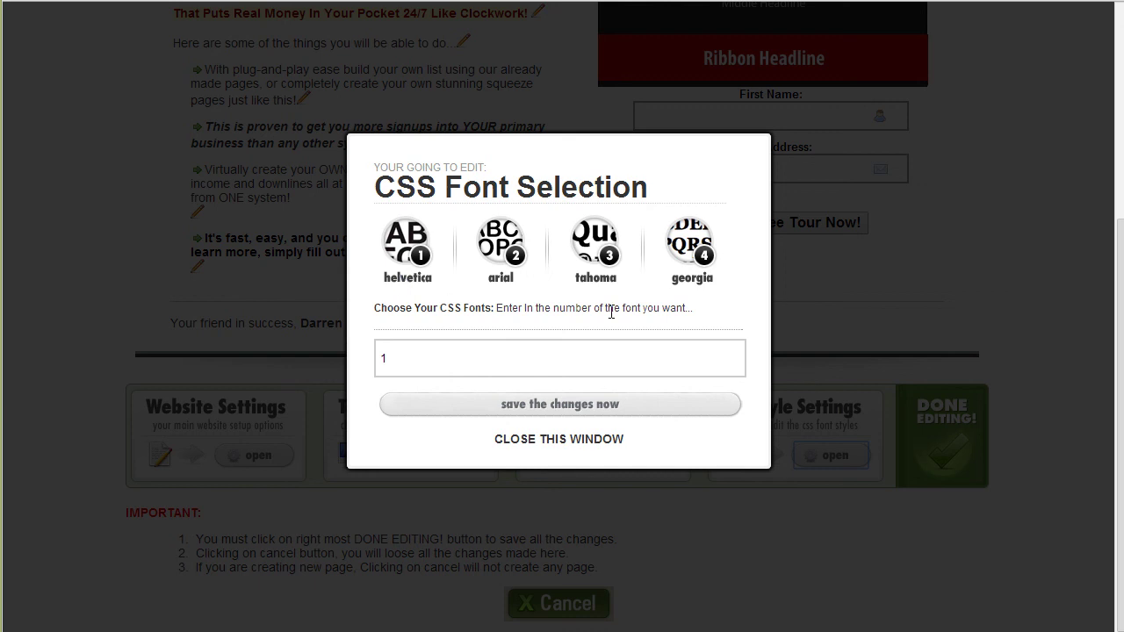
click(539, 405)
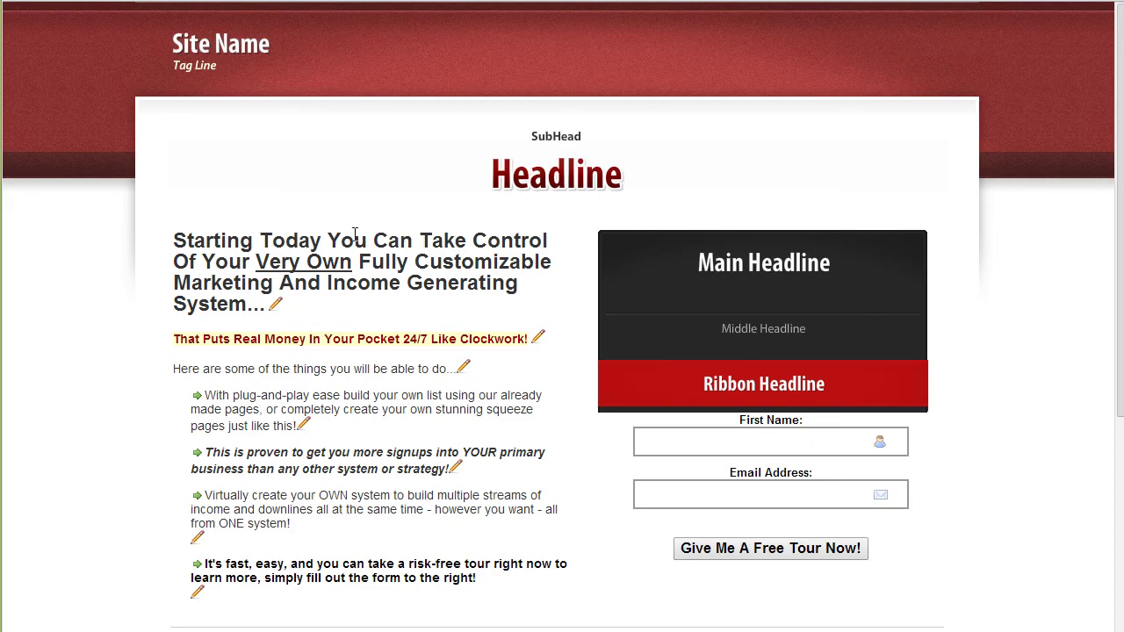
drag(414, 254, 374, 304)
click(369, 304)
click(279, 306)
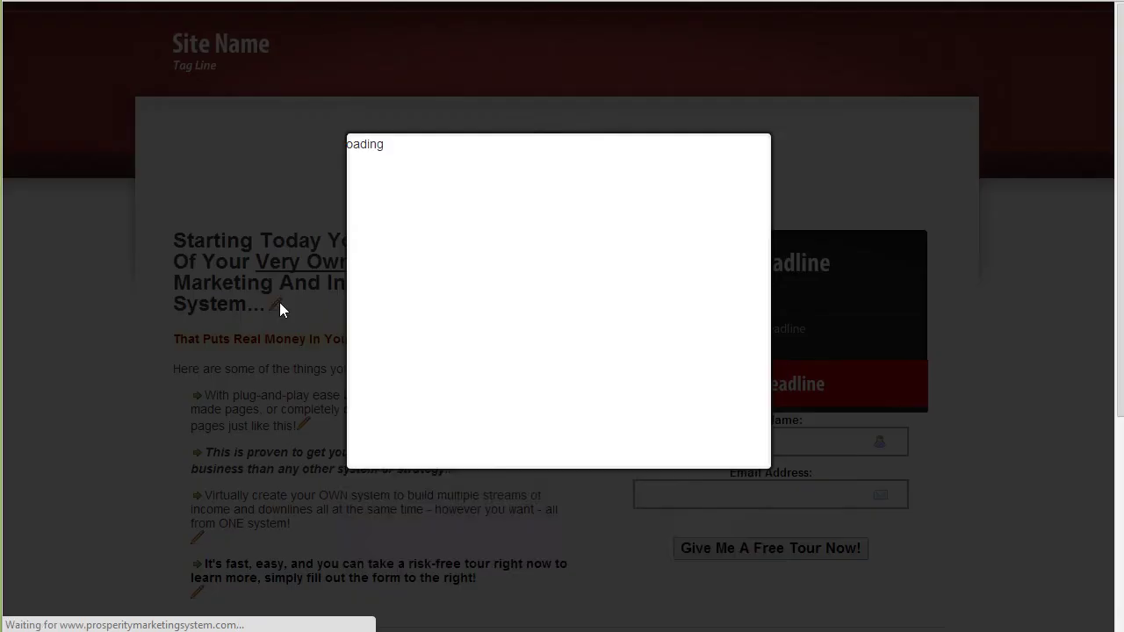
drag(591, 352, 488, 325)
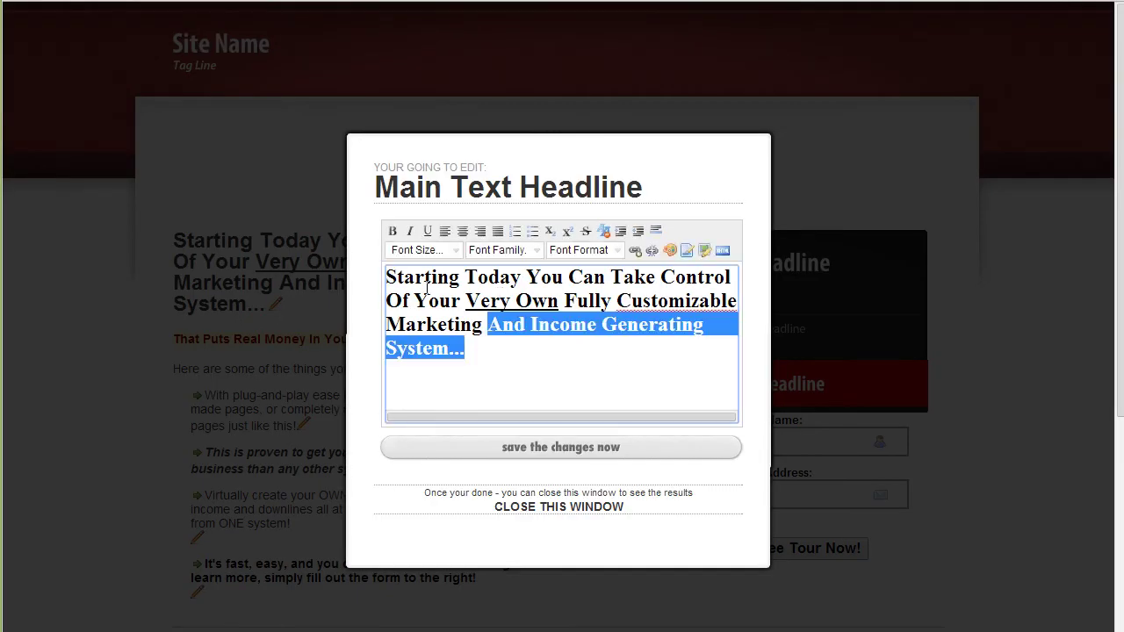
triple_click(427, 287)
click(597, 325)
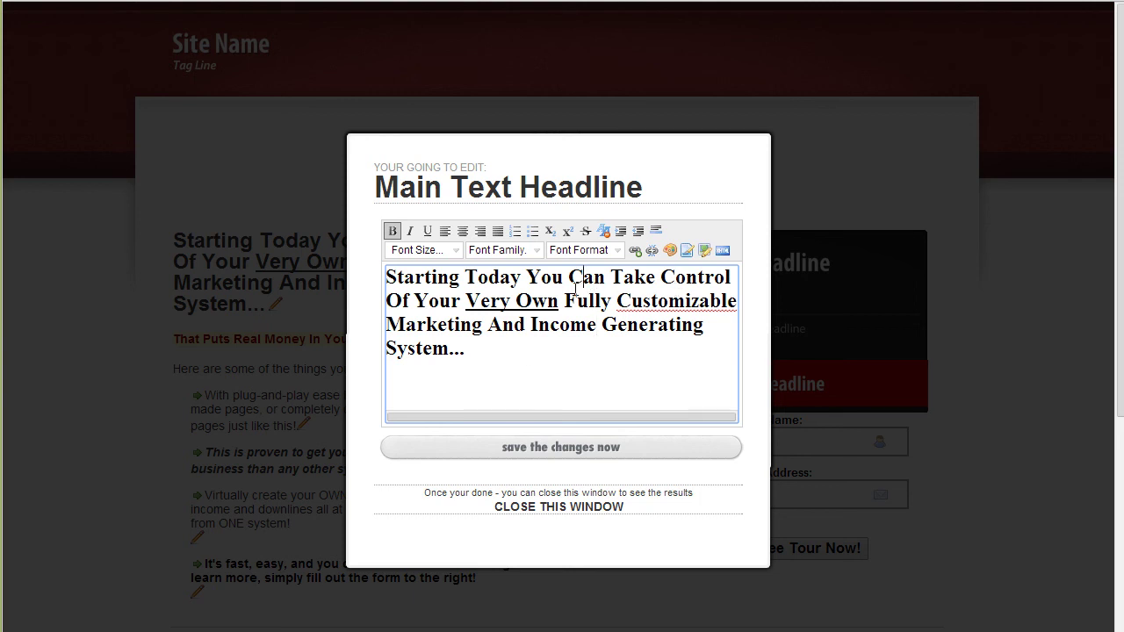
drag(580, 279, 501, 279)
click(571, 343)
click(561, 507)
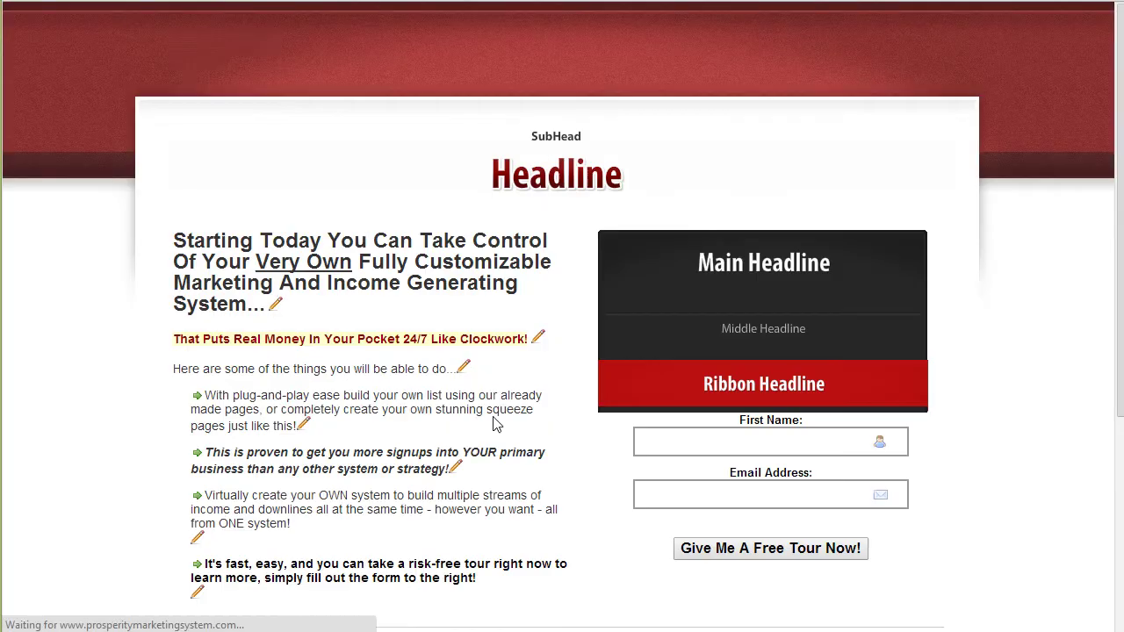
scroll(482, 390, down, 3)
scroll(482, 390, up, 3)
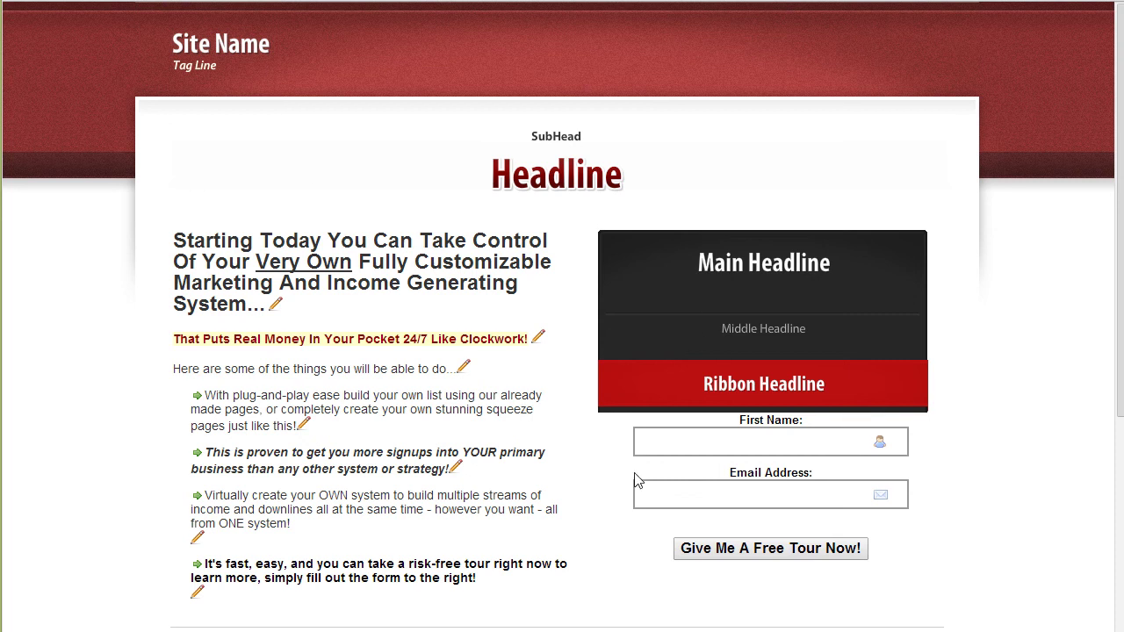
scroll(617, 419, down, 3)
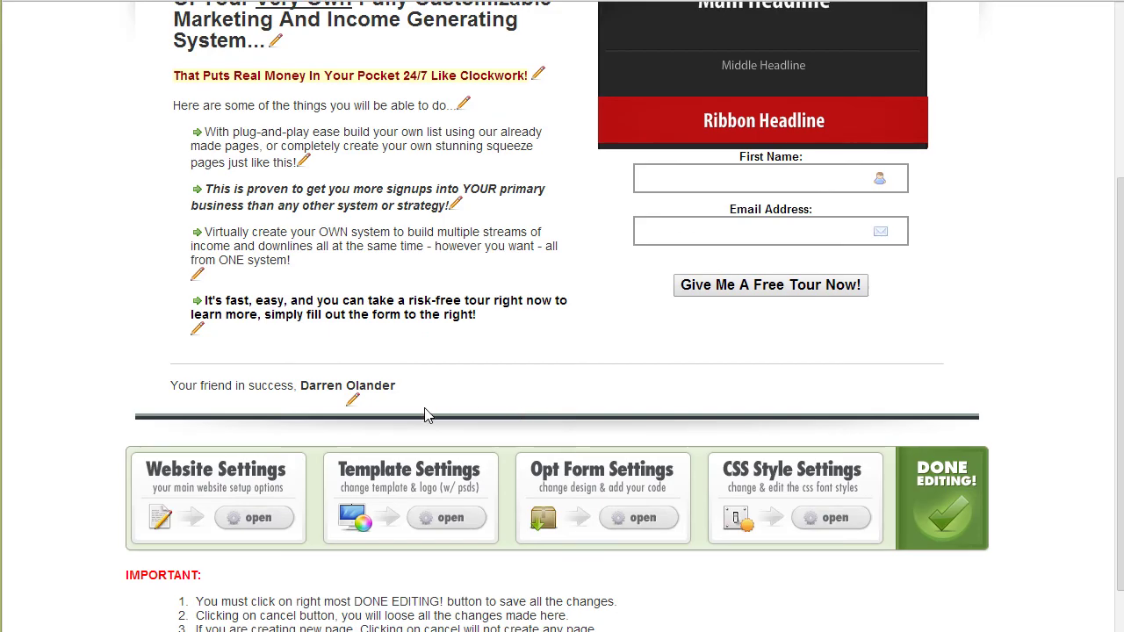
scroll(413, 413, up, 3)
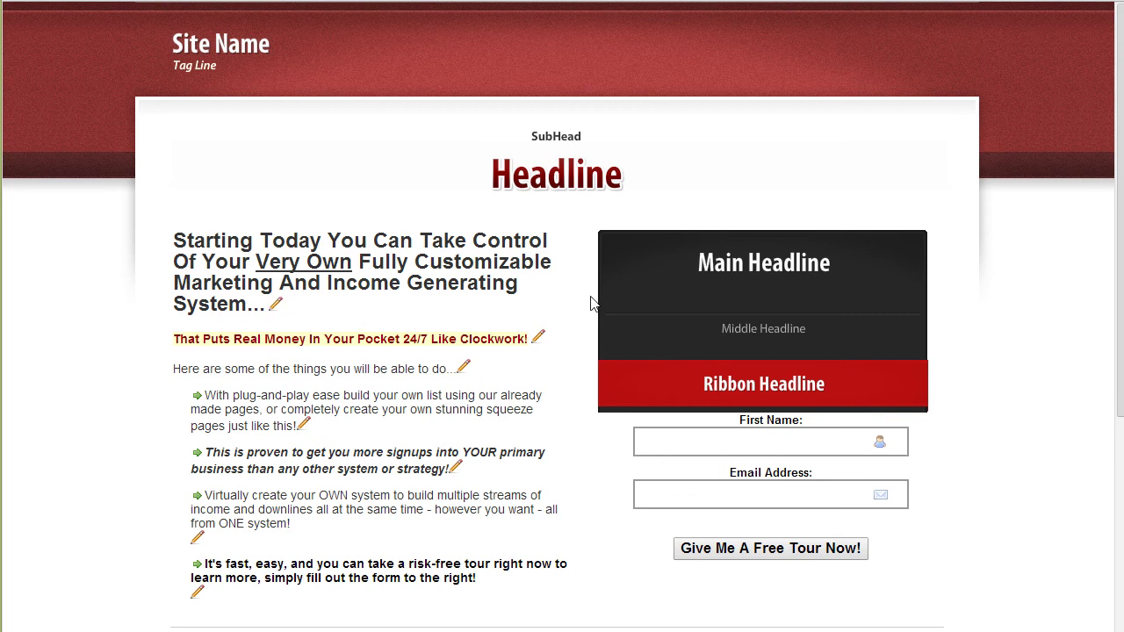
scroll(576, 230, down, 3)
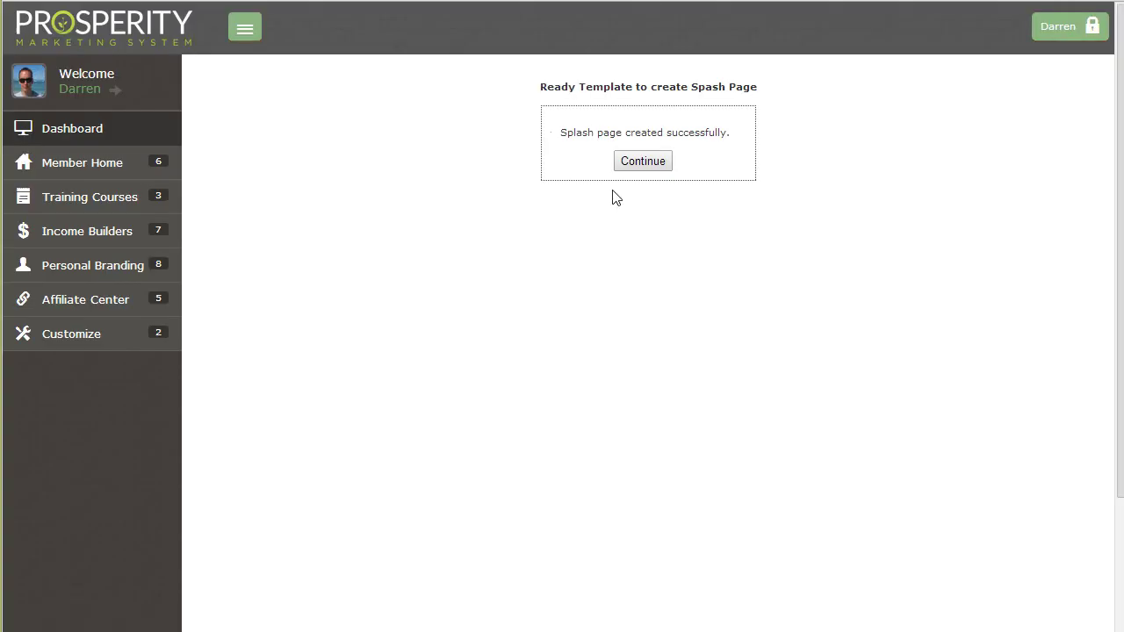
- Continue to Manage Splash Pages and inspect Test Page under Personal Branding
click(664, 175)
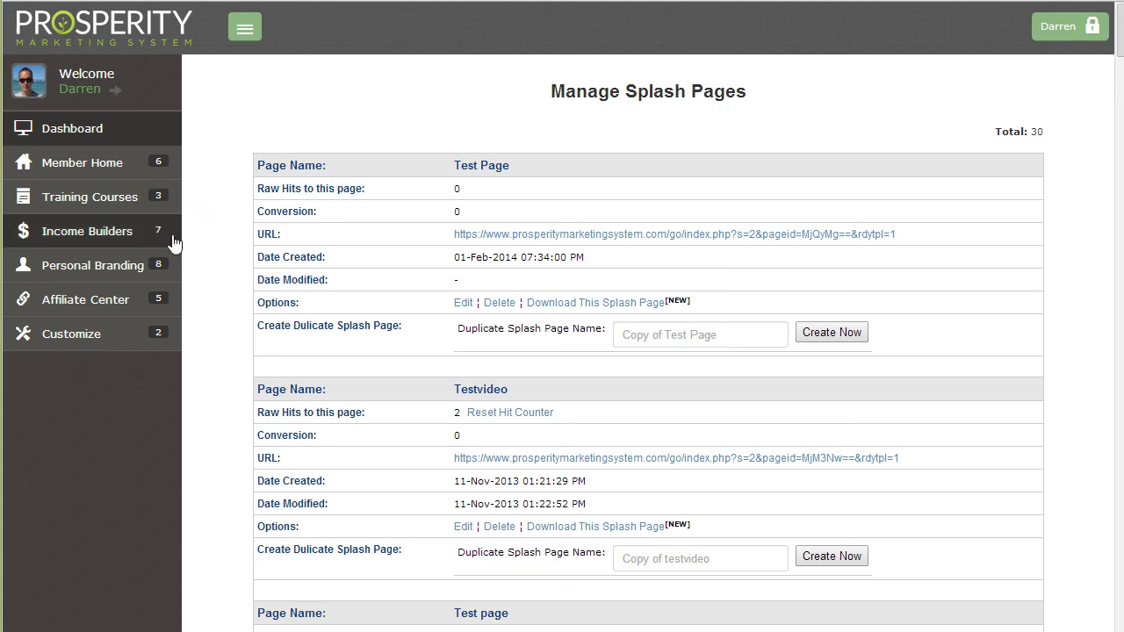
click(136, 274)
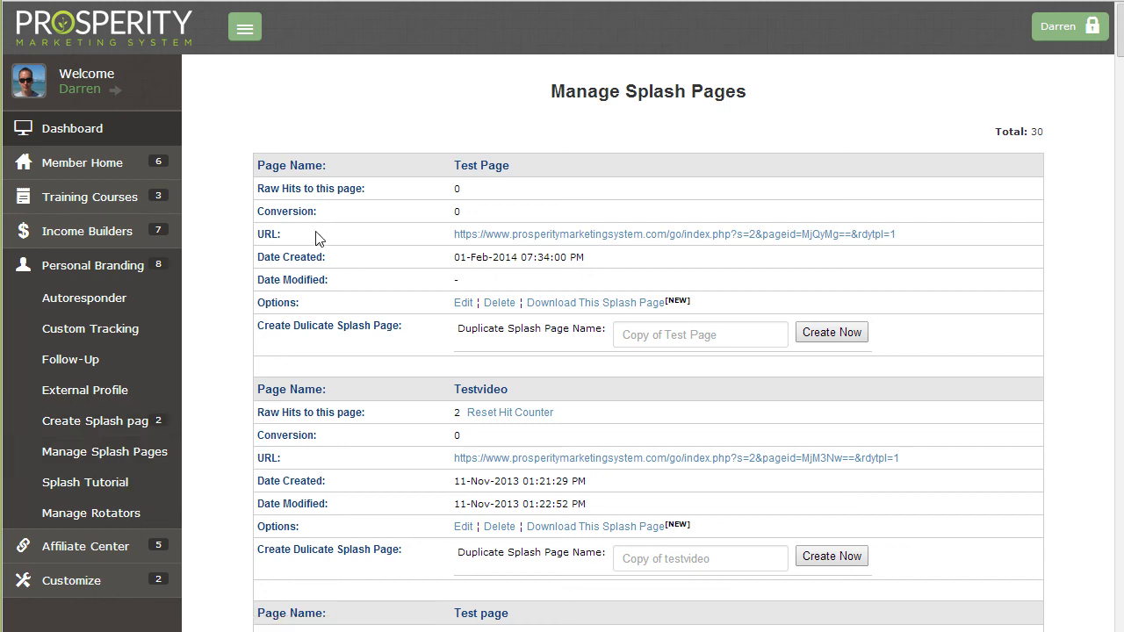
drag(475, 197, 259, 213)
click(262, 211)
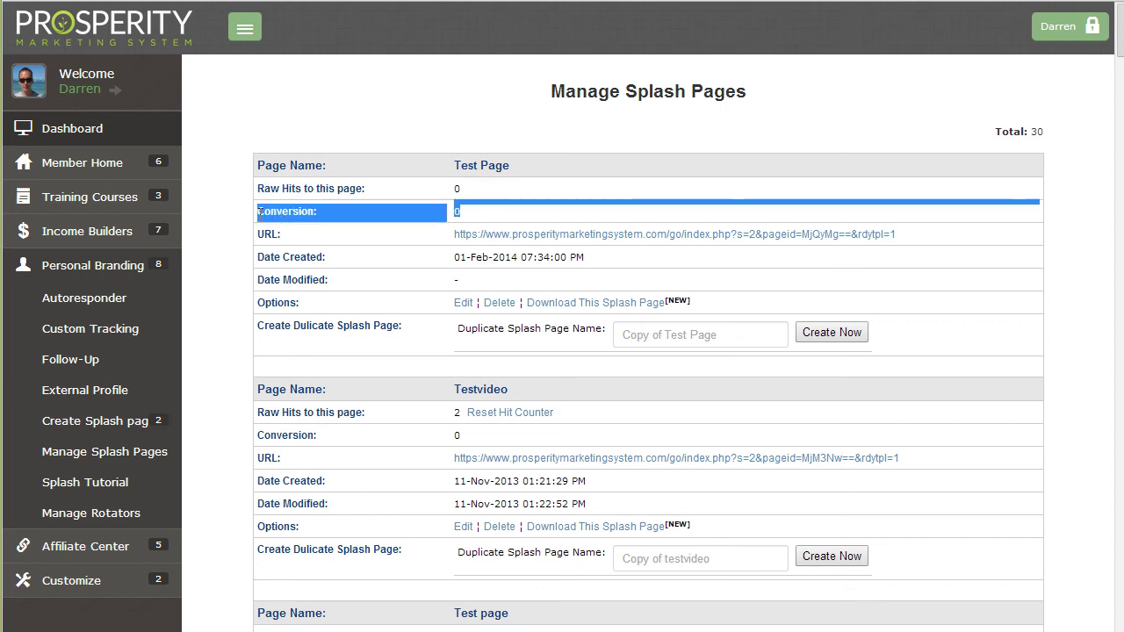
click(263, 212)
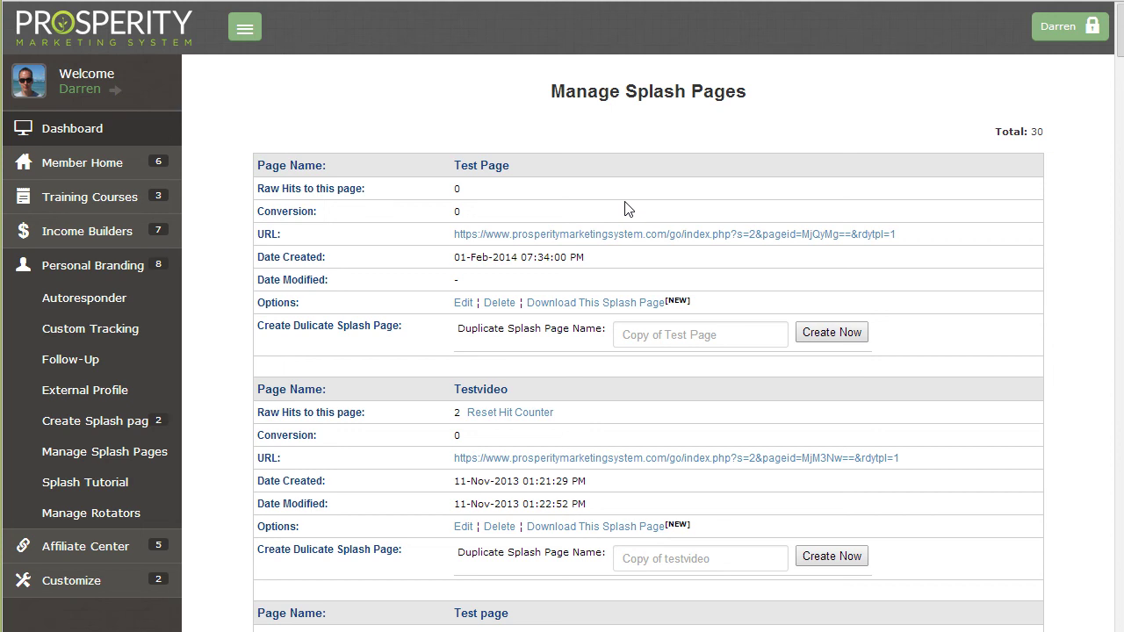
- Check Test Page's URL and its suggested duplicate page name
triple_click(898, 228)
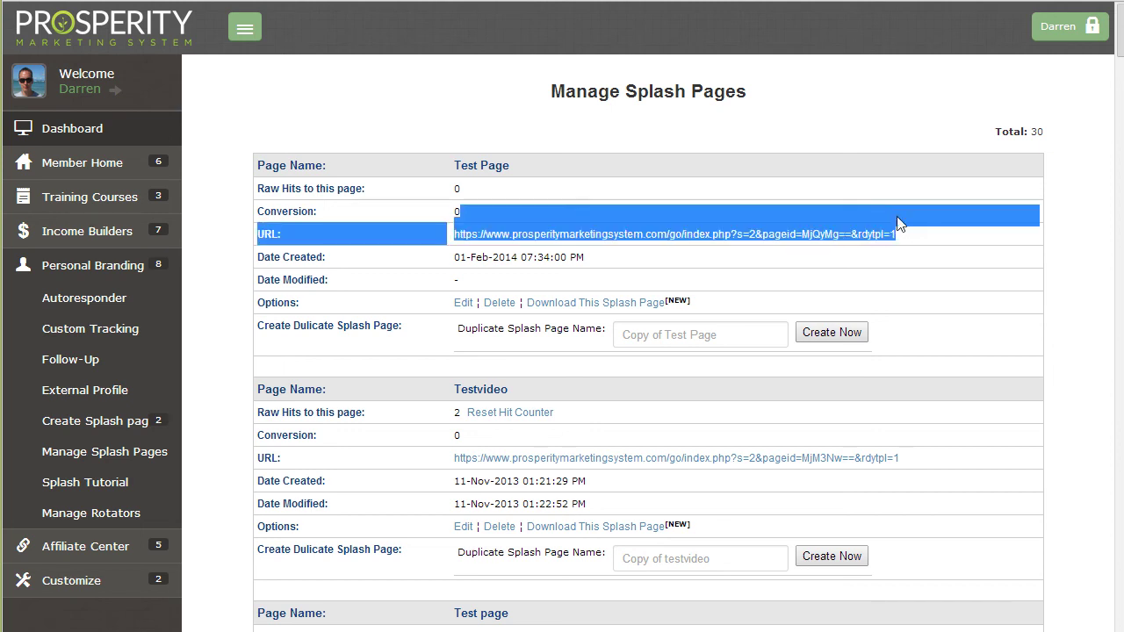
click(826, 199)
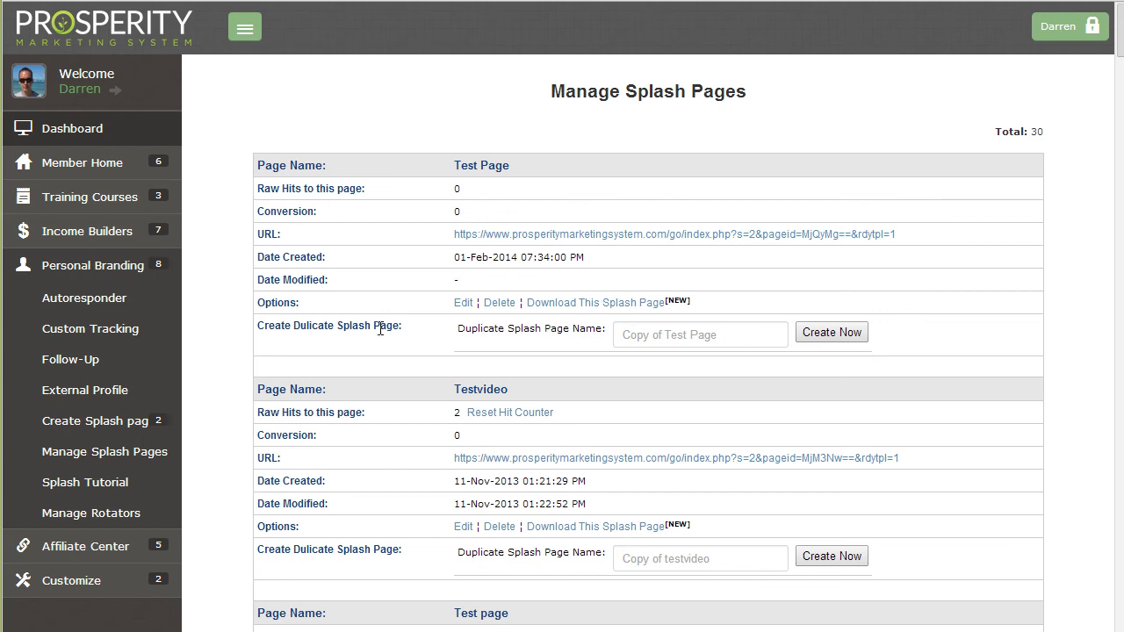
triple_click(705, 337)
click(572, 343)
triple_click(756, 332)
click(757, 331)
- Go to Affiliate Center's Affiliate Toolbox to see the affiliate links and Solo Email Ads
click(101, 544)
scroll(101, 545, down, 1)
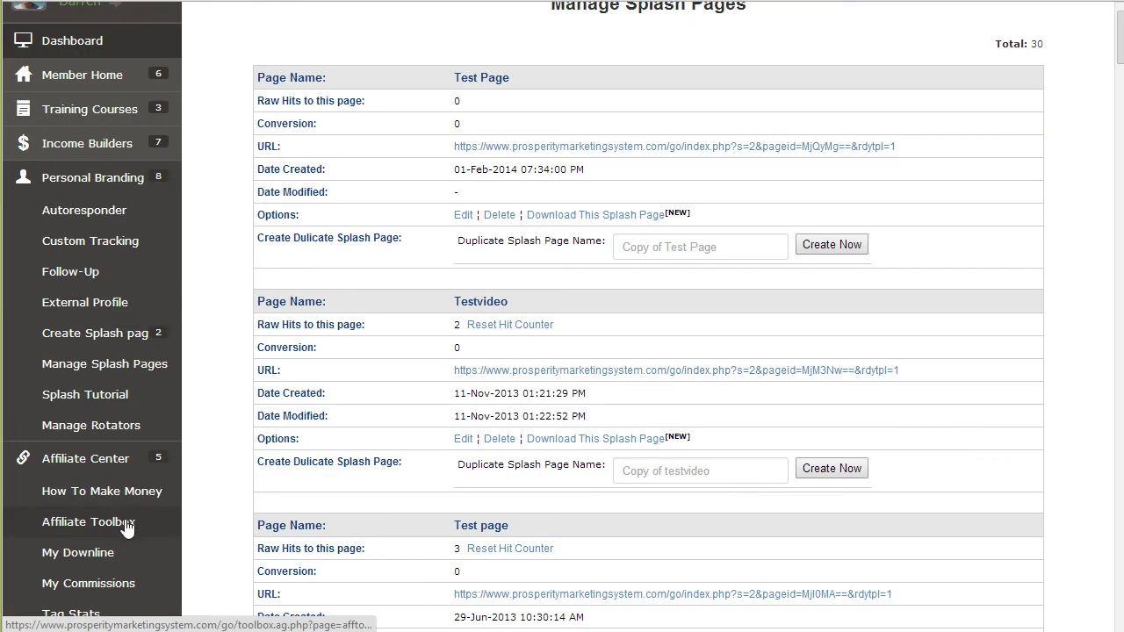
click(125, 519)
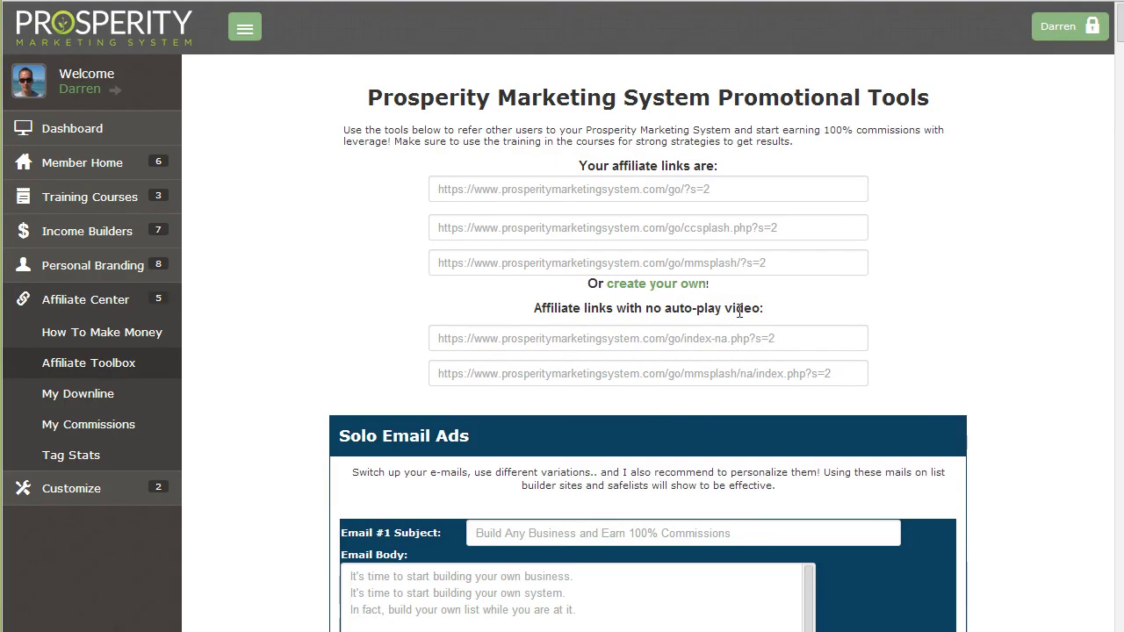